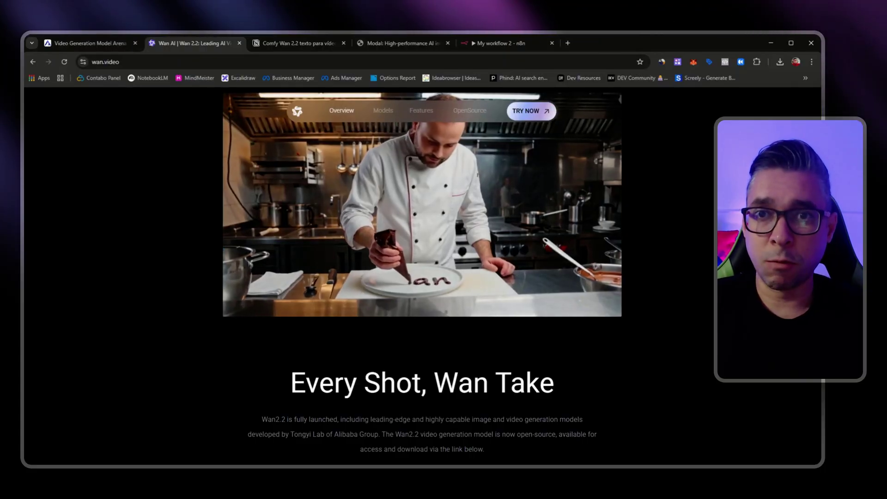
Open the Comfy Wan 2.2 text-to-video instructions page and read its prerequisites.
left_click(287, 42)
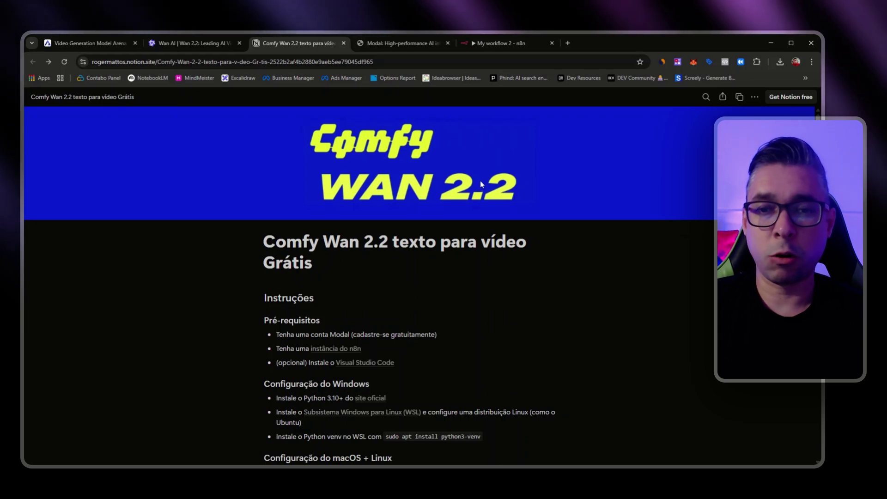
scroll(369, 286, "down", 1)
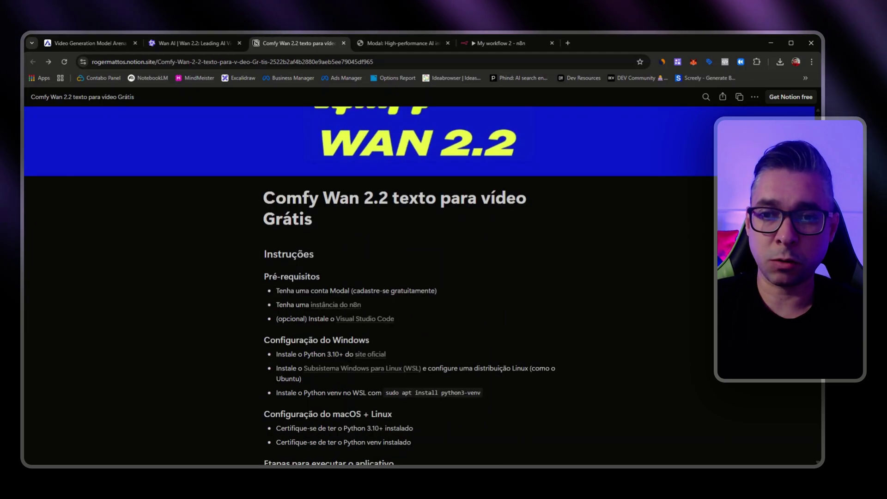
scroll(370, 286, "down", 1)
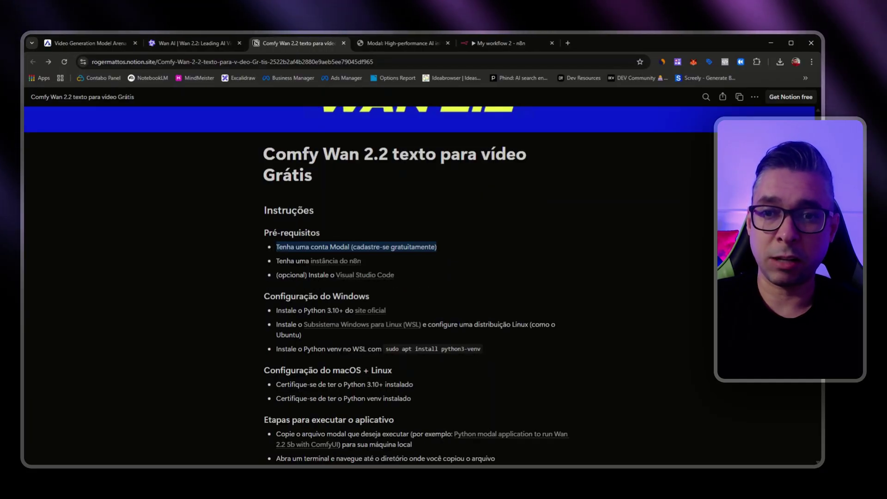
Open the pricing page on the Modal site and examine the Starter plan and the compute costs.
left_click(386, 45)
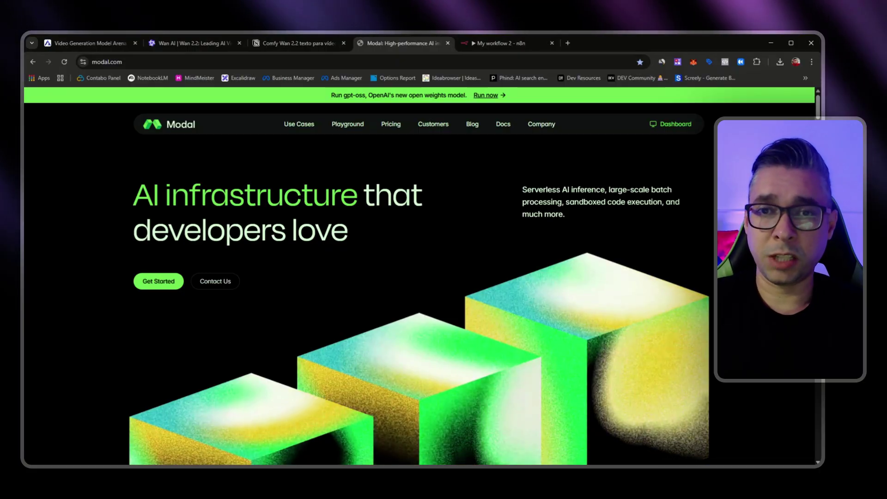
left_click(386, 127)
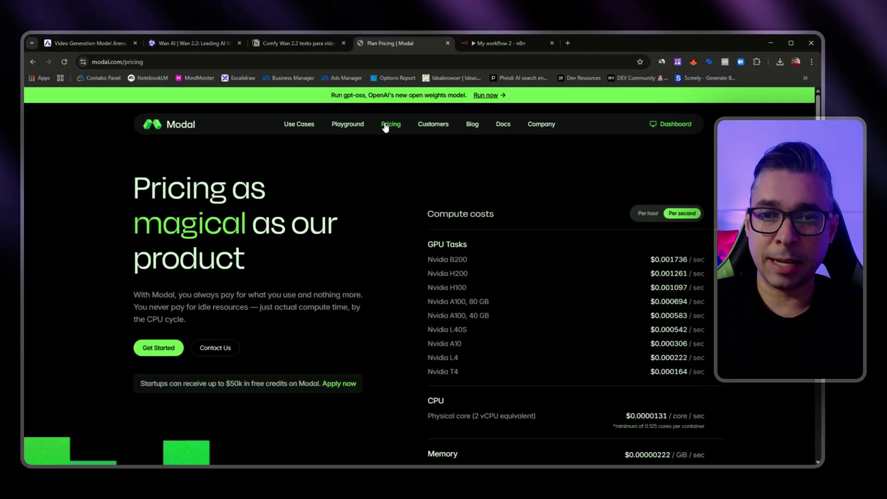
scroll(383, 199, "down", 5)
scroll(383, 199, "down", 5)
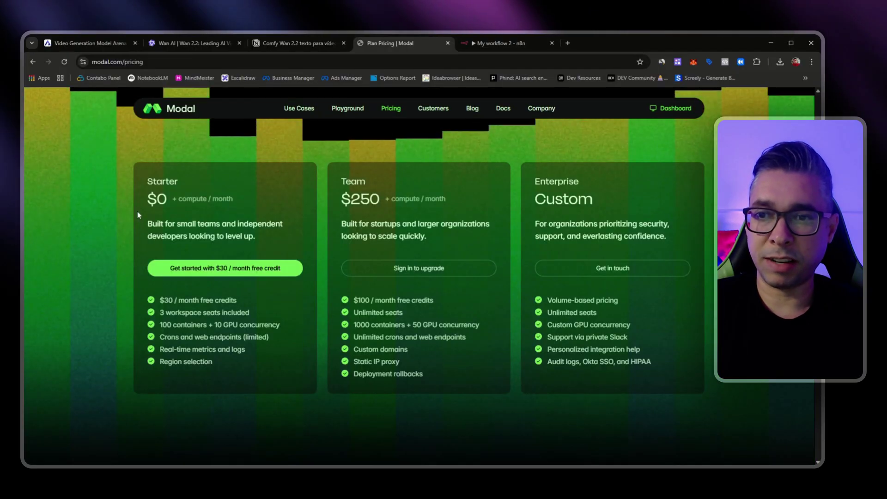
left_click_drag(142, 200, 245, 195)
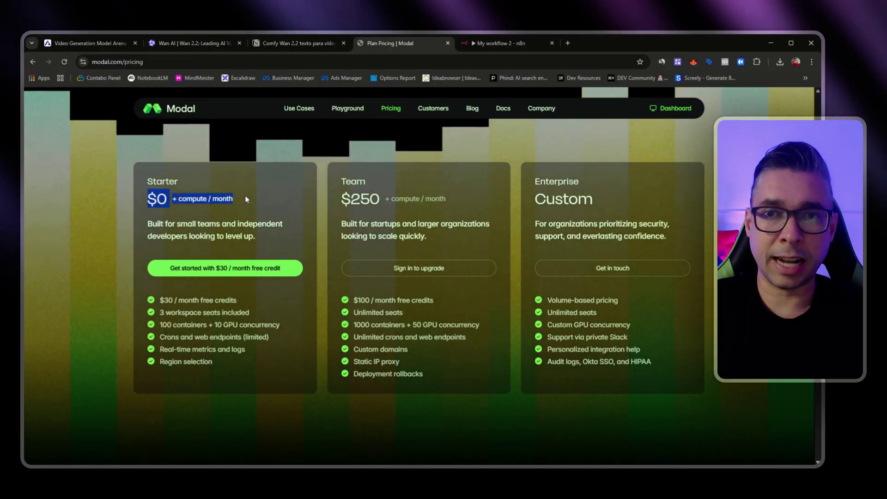
left_click_drag(152, 224, 180, 223)
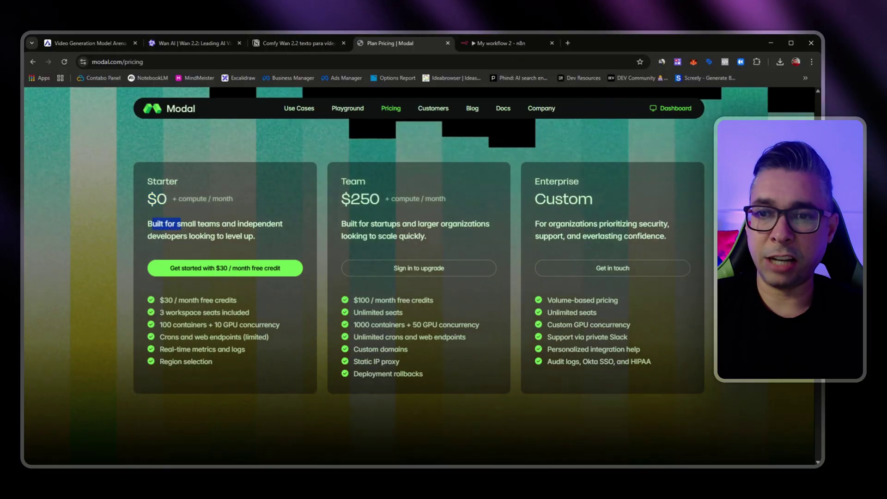
left_click_drag(231, 234, 231, 227)
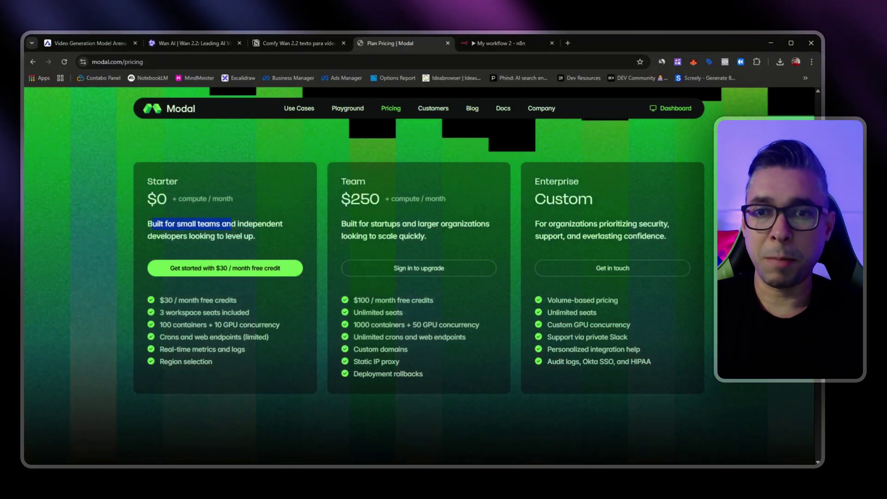
scroll(481, 279, "up", 5)
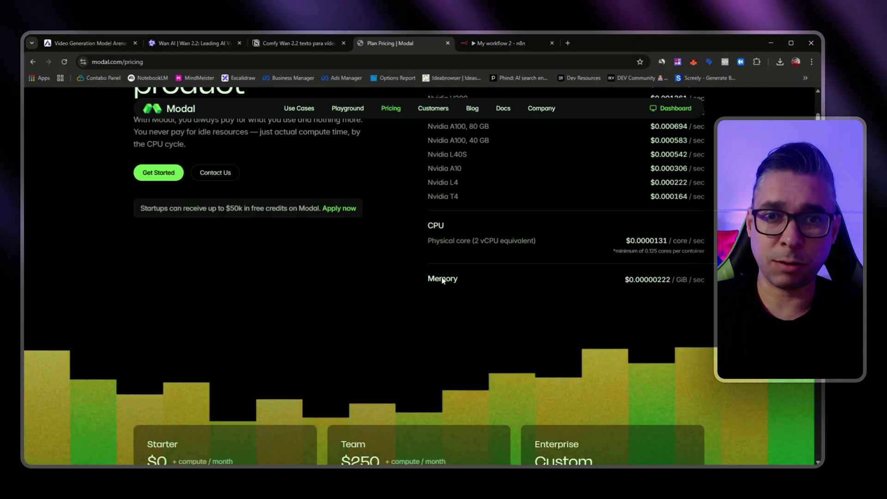
Return to the Comfy Wan 2.2 instructions and read the Windows and macOS + Linux setup requirements.
key("ctrl+shift+Tab")
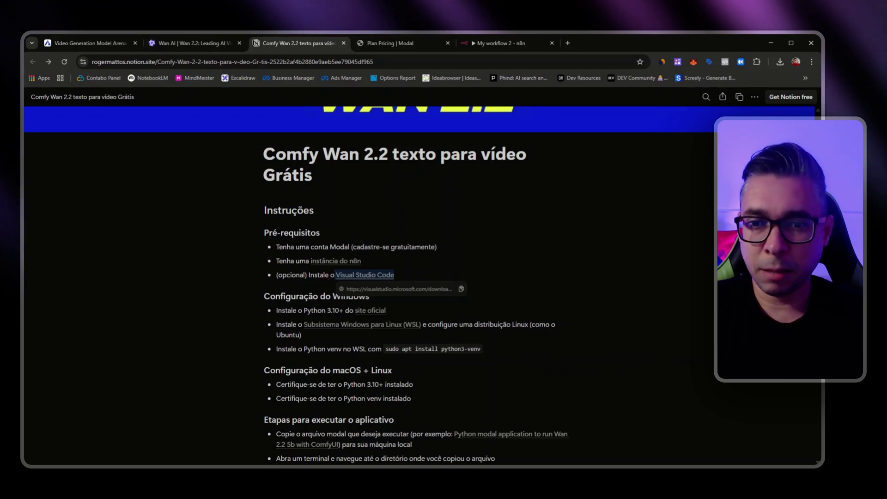
scroll(416, 277, "down", 1)
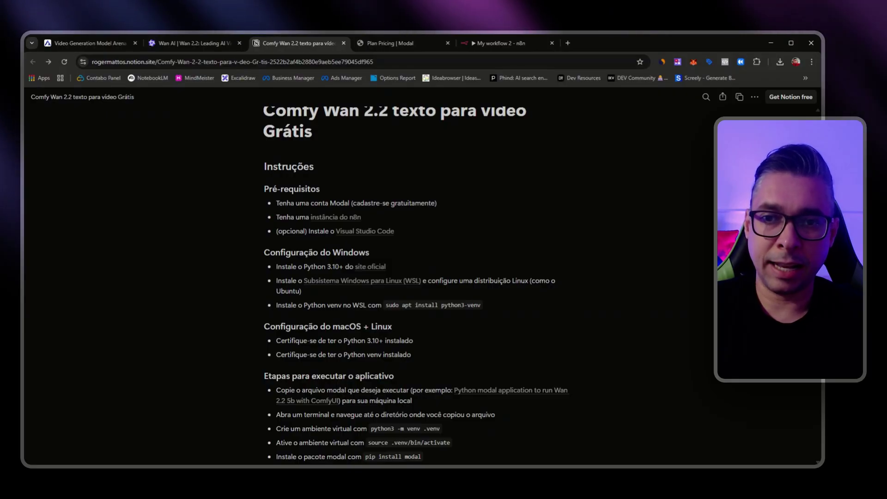
scroll(416, 277, "down", 1)
left_click_drag(385, 222, 281, 209)
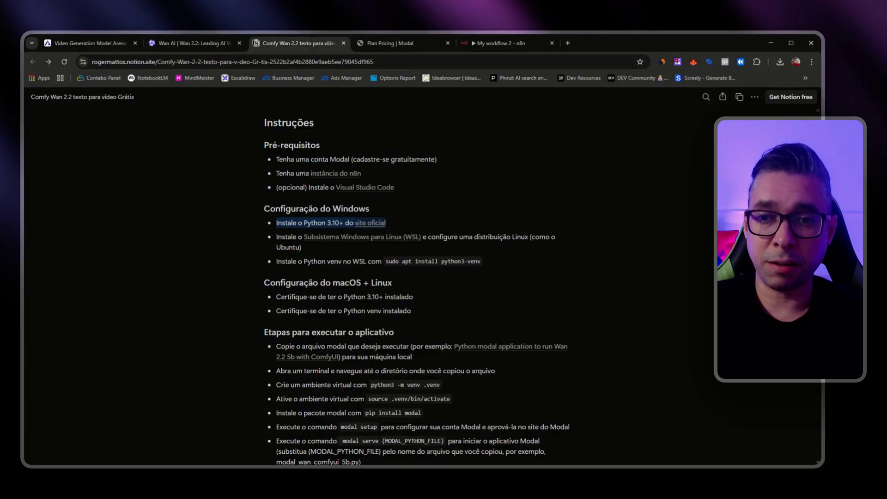
left_click_drag(298, 237, 301, 247)
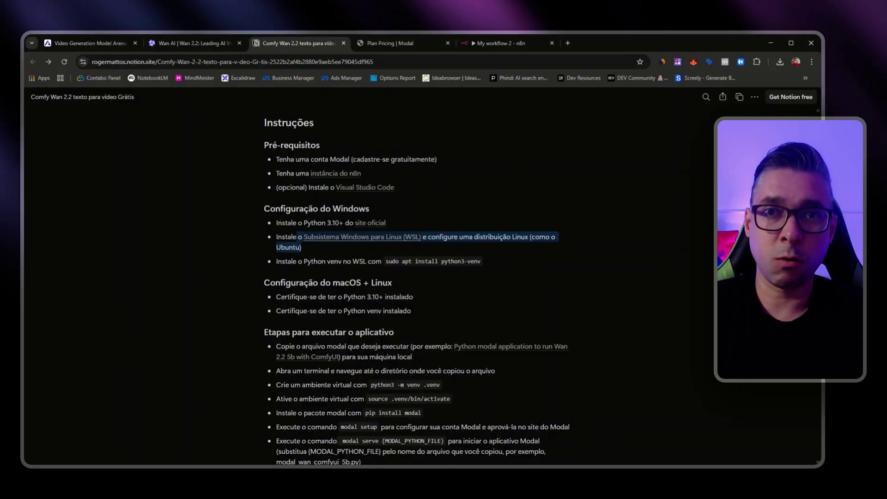
left_click(301, 247)
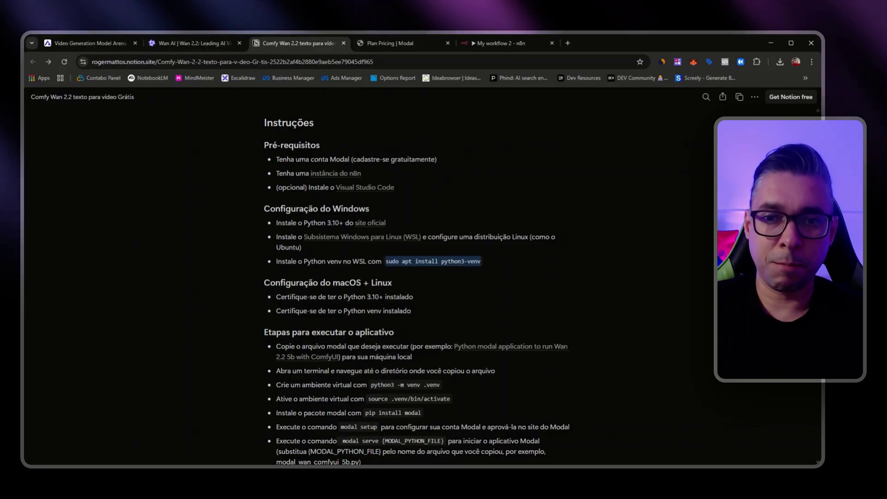
left_click(476, 261)
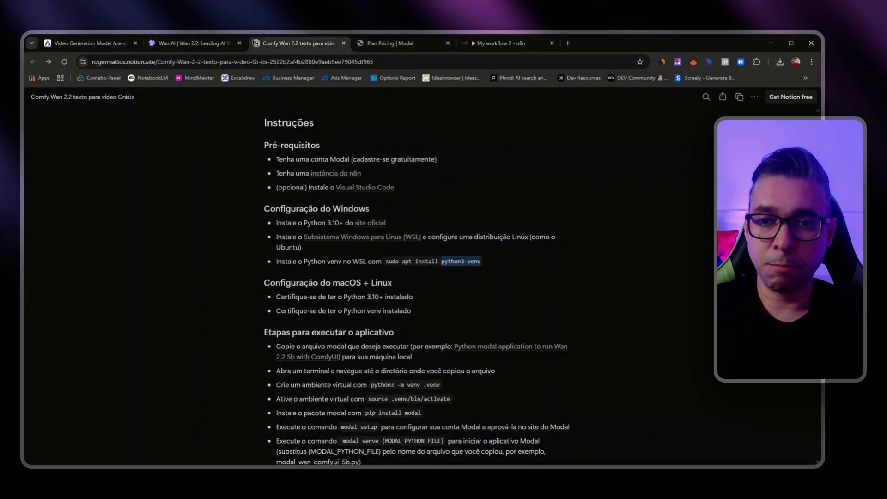
left_click_drag(411, 311, 275, 297)
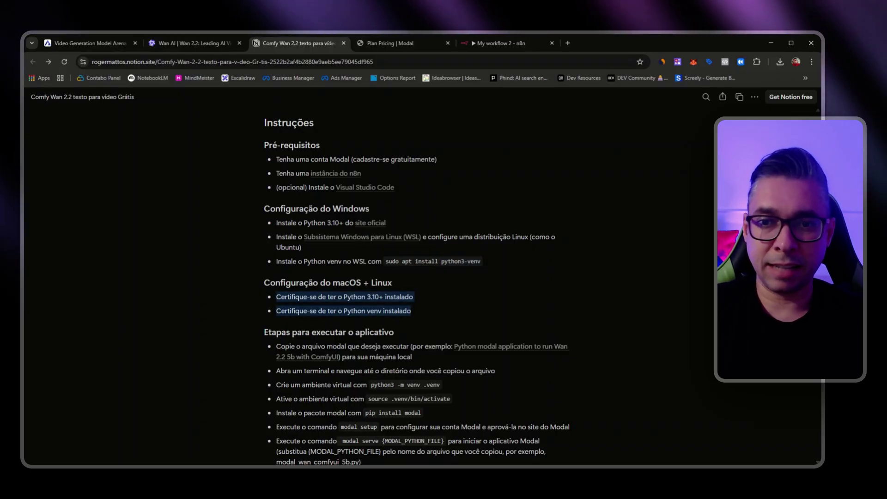
left_click_drag(481, 262, 346, 236)
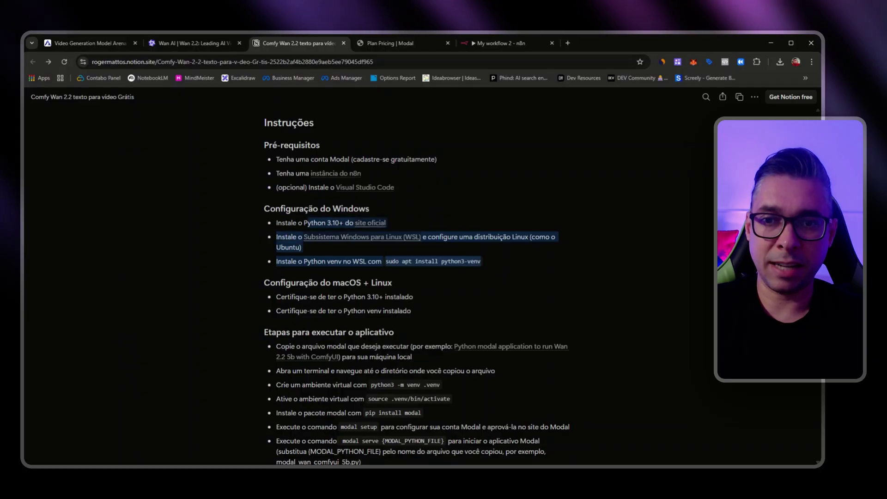
left_click_drag(412, 311, 328, 297)
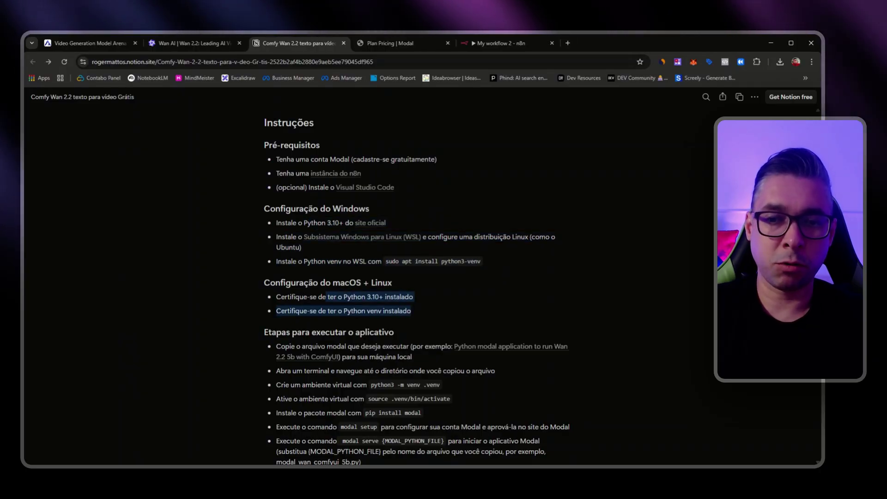
key("Escape")
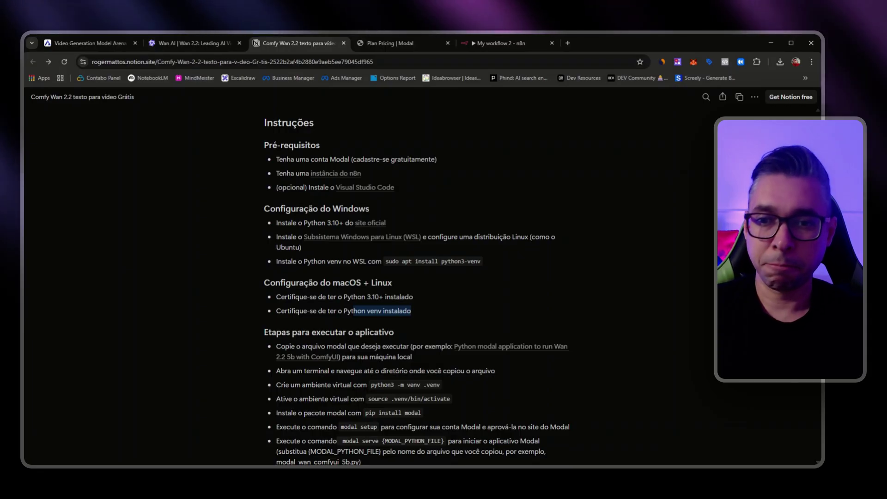
Read the steps for running the application and look through the listed workflows and Modal application resources.
scroll(455, 360, "down", 1)
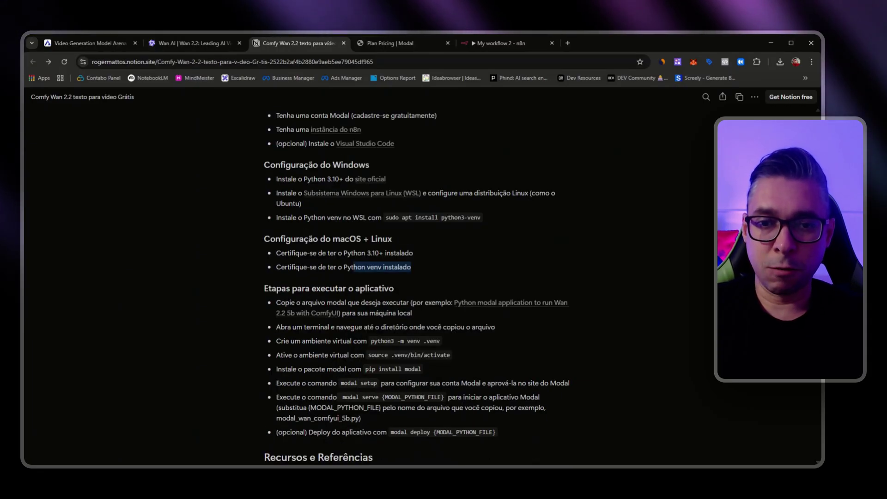
scroll(418, 285, "down", 1)
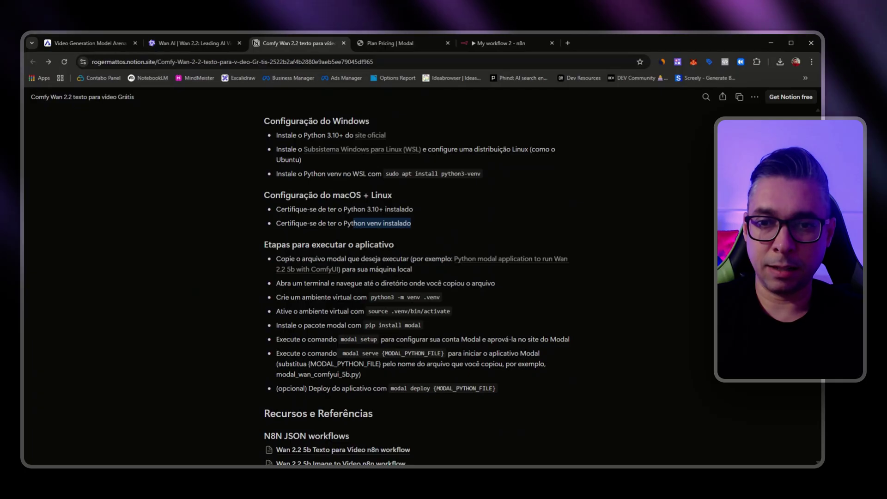
left_click_drag(395, 259, 339, 354)
left_click(521, 313)
scroll(520, 312, "down", 4)
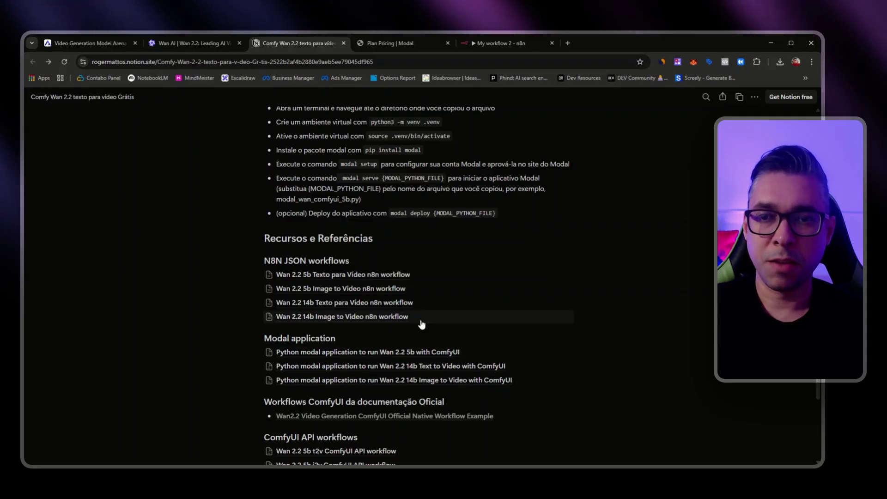
scroll(398, 363, "down", 1)
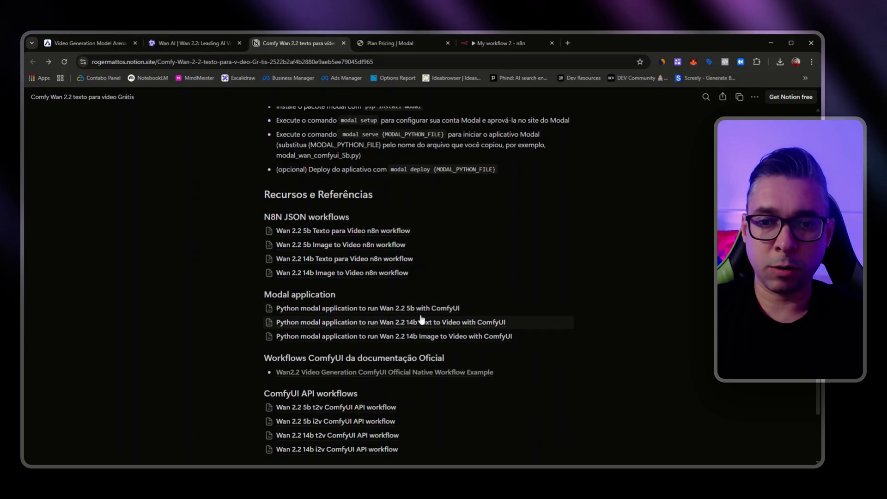
Copy the full code from the "Python modal application to run Wan 2.2 5b with ComfyUI" page and return to the instructions.
left_click(504, 309)
scroll(416, 277, "down", 5)
scroll(416, 277, "down", 6)
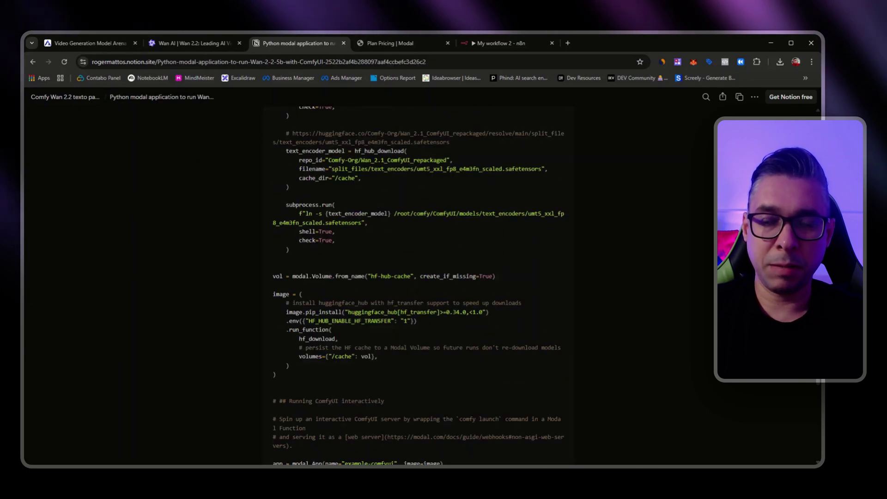
scroll(416, 278, "down", 3)
scroll(416, 278, "up", 15)
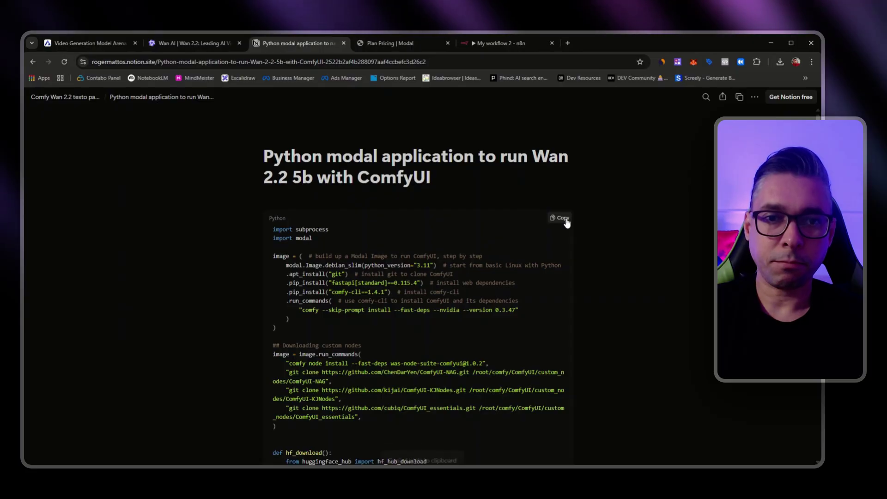
key("alt+Left")
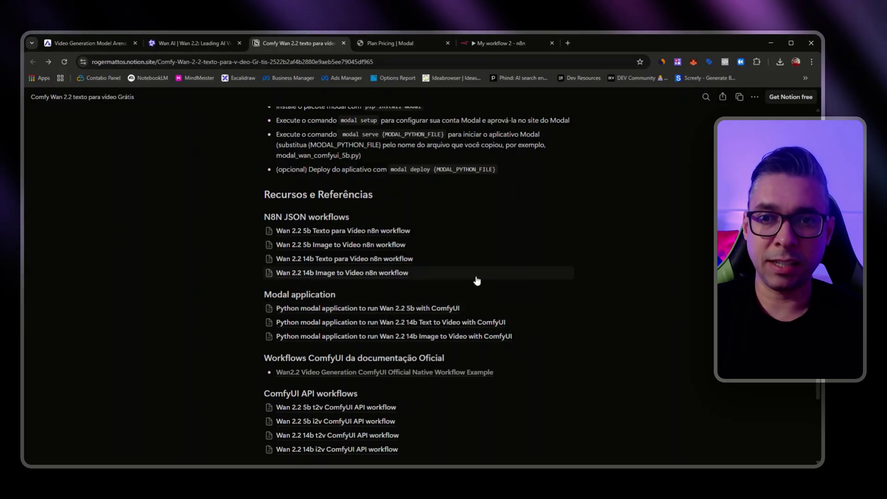
scroll(476, 279, "up", 4)
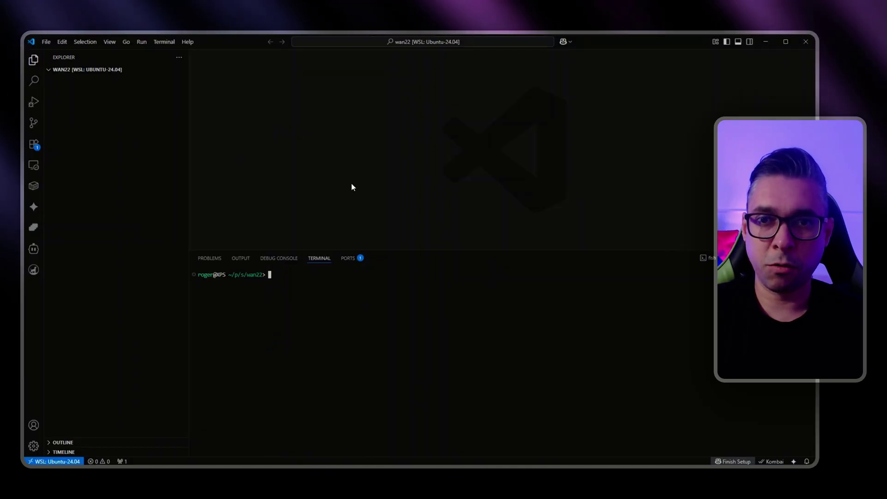
right_click(82, 95)
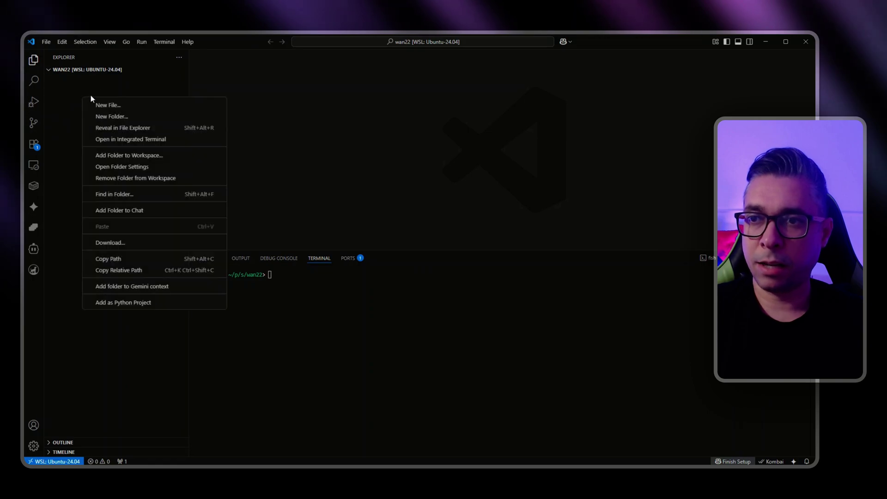
left_click(113, 106)
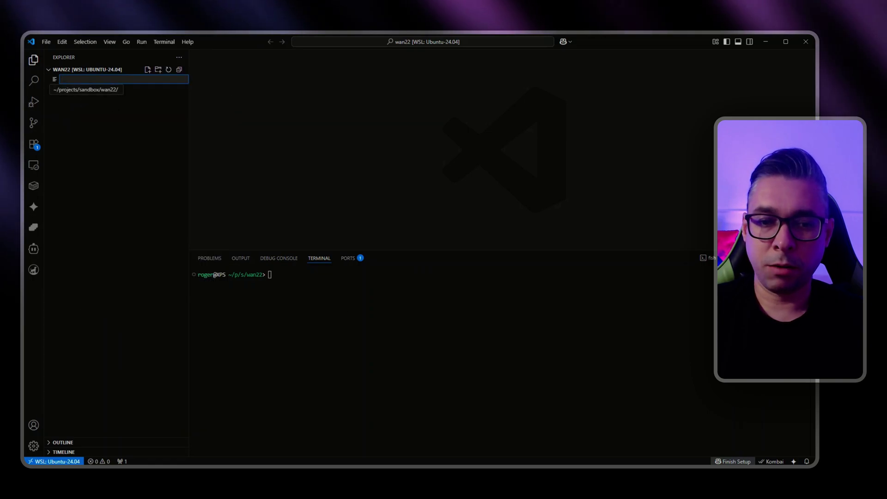
key("Escape")
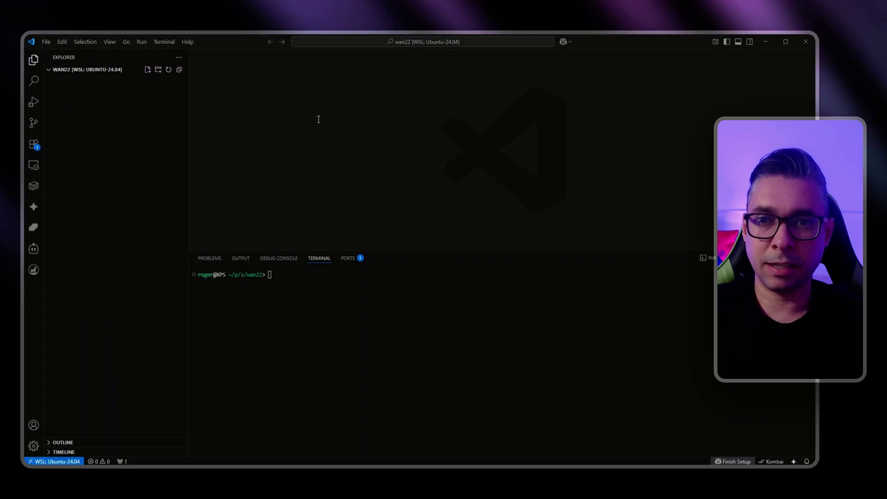
In Visual Studio Code, create modal_wan_comfyui_5b.py in the WAN22 folder and paste the copied Python Modal application code into it.
right_click(80, 95)
left_click(102, 103)
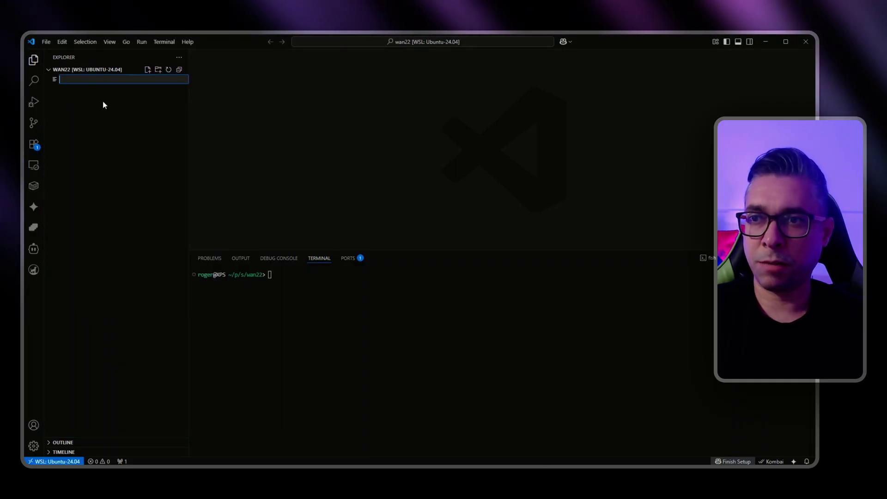
type("modal_wan_comfyui_5b.py")
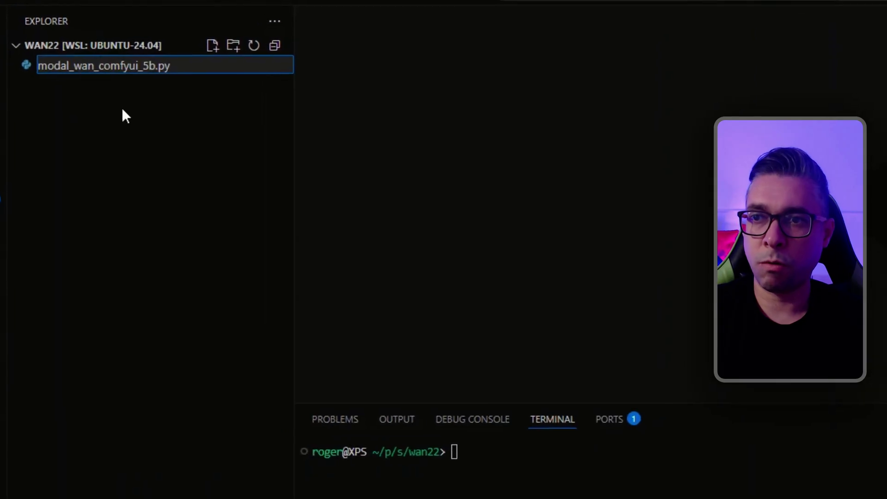
key("Return")
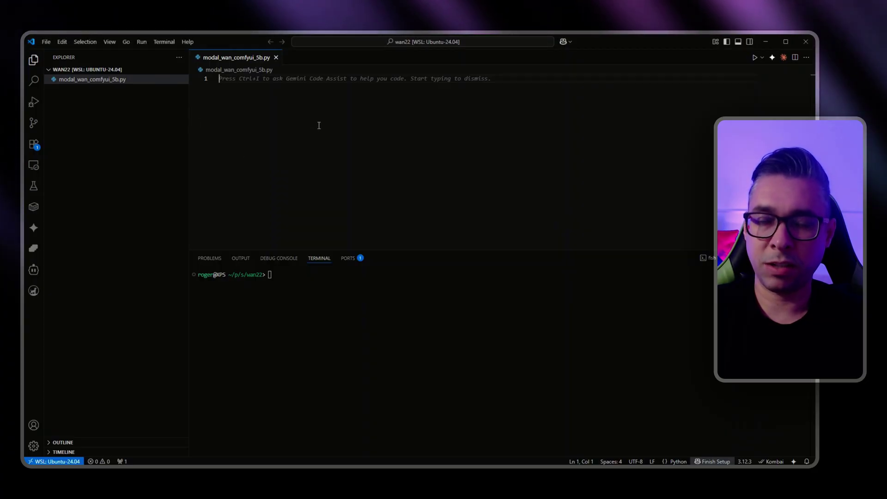
key("ctrl+v")
scroll(488, 176, "up", 20)
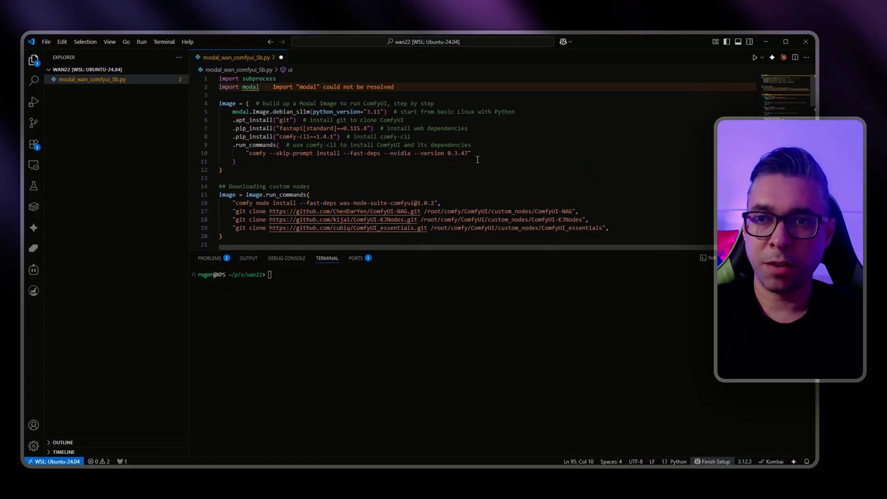
Save modal_wan_comfyui_5b.py and display the integrated terminal for the wan22 folder.
left_click(485, 144)
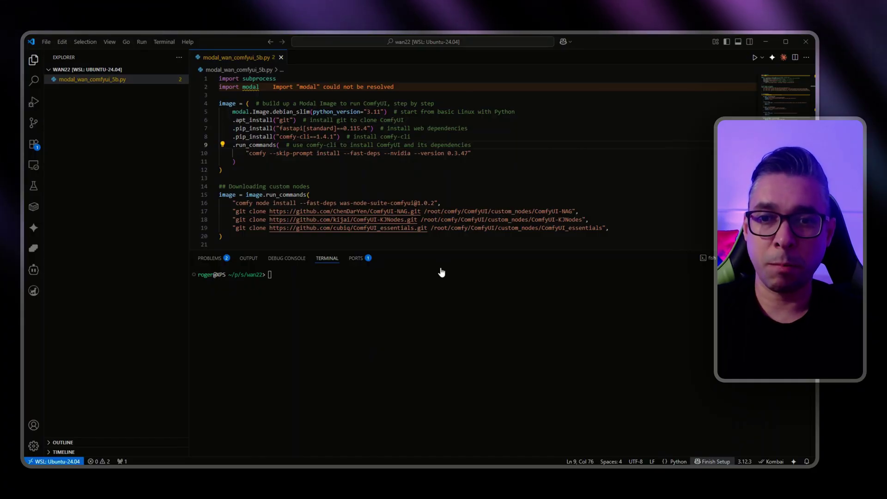
left_click(274, 292)
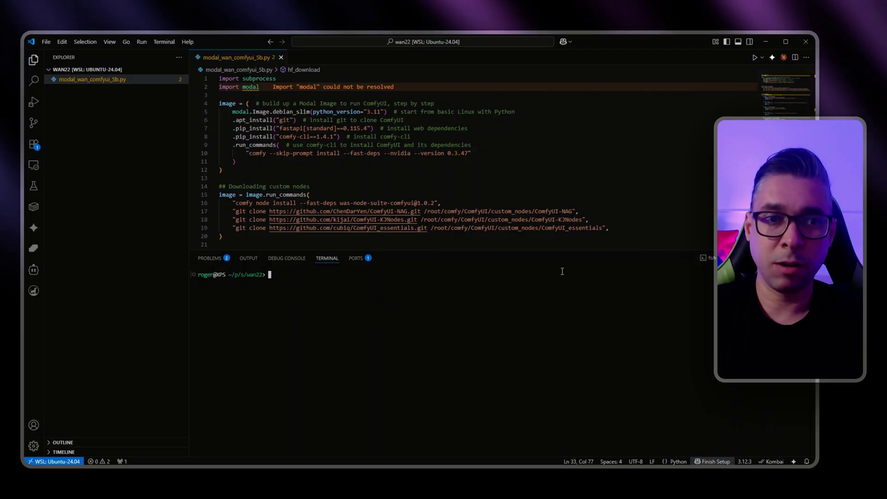
key("ctrl+grave")
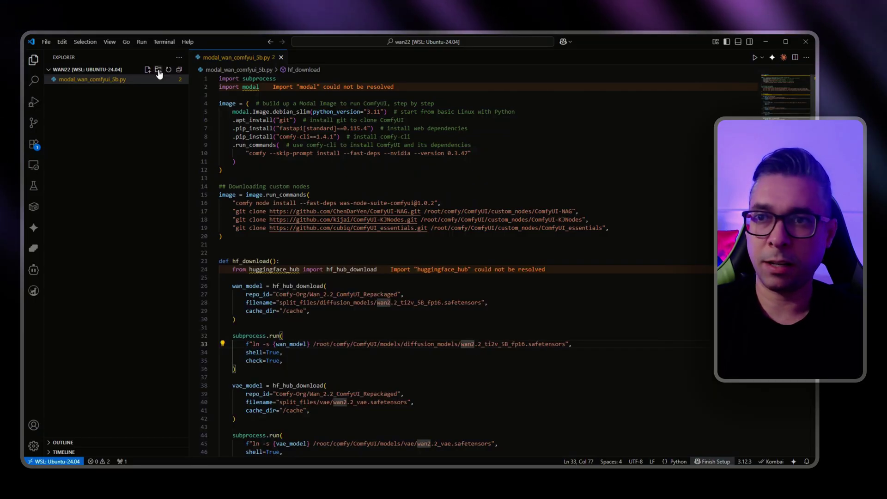
left_click(112, 41)
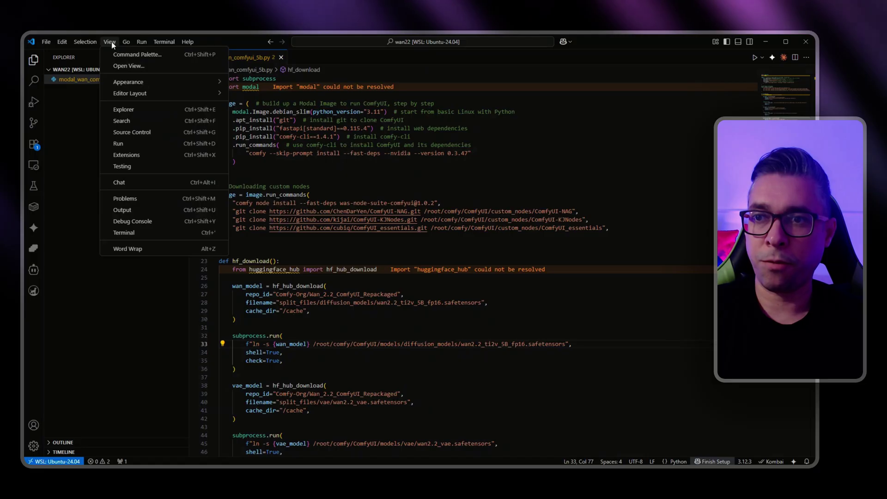
left_click(149, 232)
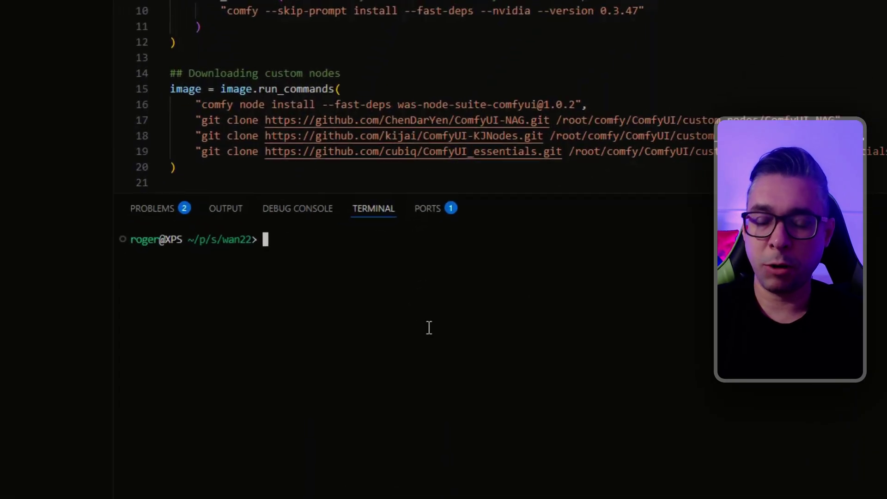
Create a Python virtual environment with python3 -m venv .venv and check the .venv folder in the project.
type("python3 -m venv .venv")
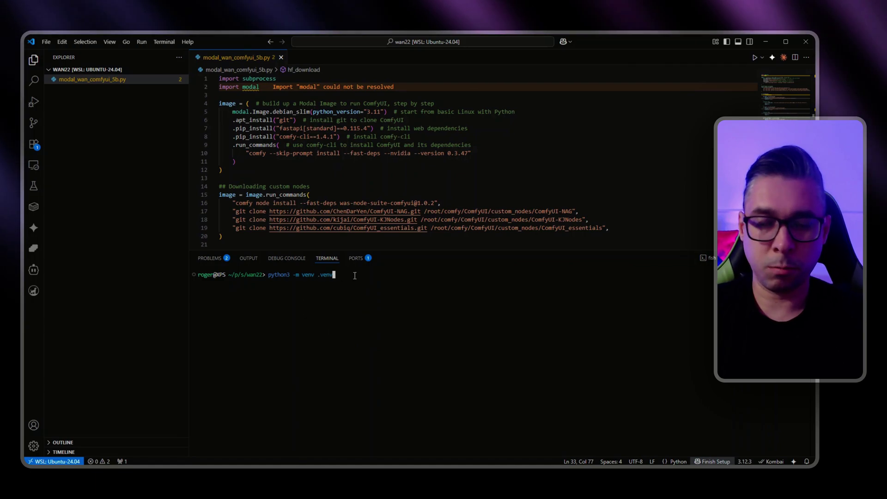
key("Return")
key("Return")
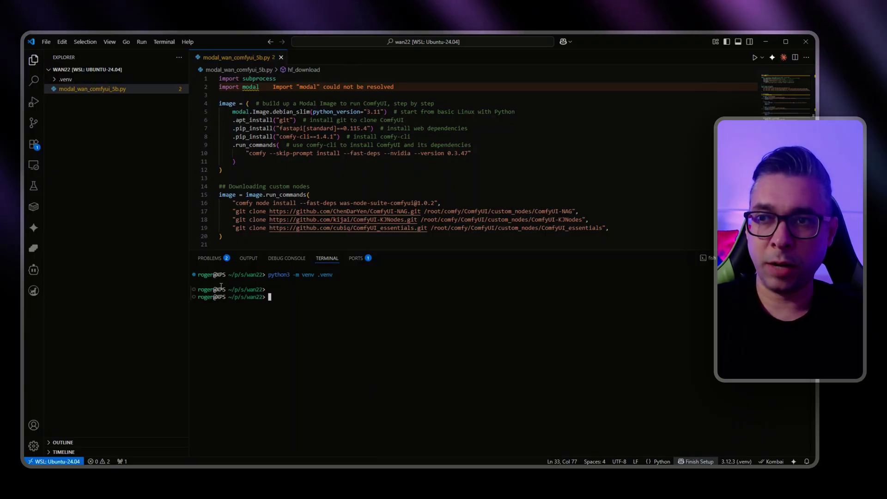
left_click(57, 79)
left_click(57, 79)
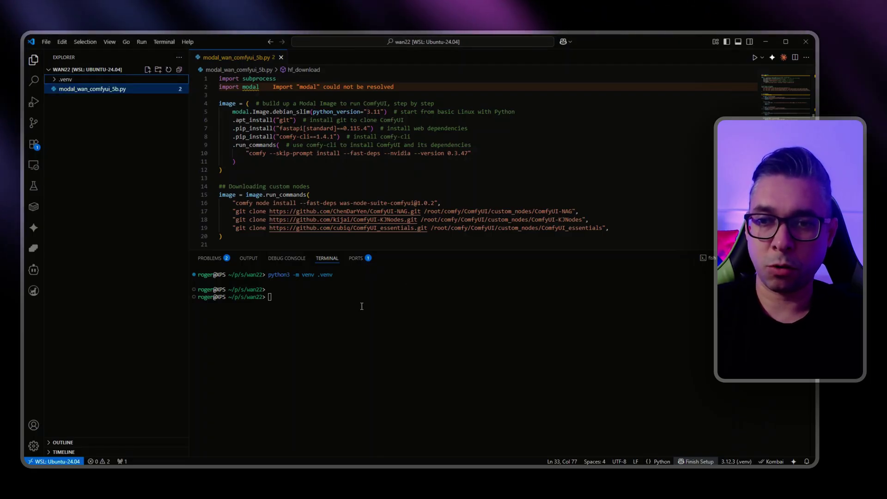
Activate the virtual environment for the fish shell with source .venv/bin/activate.fish and check the terminal prompt.
type("source .venv/bin/activate.fish")
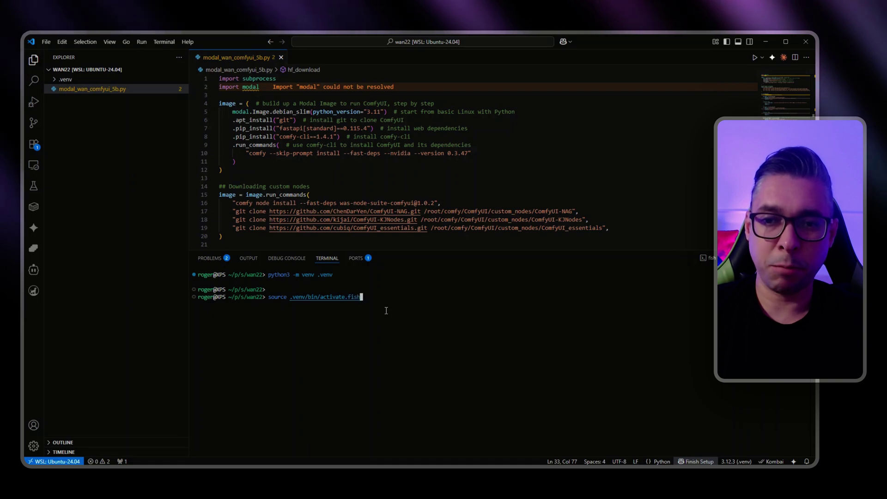
key("BackSpace")
key("BackSpace")
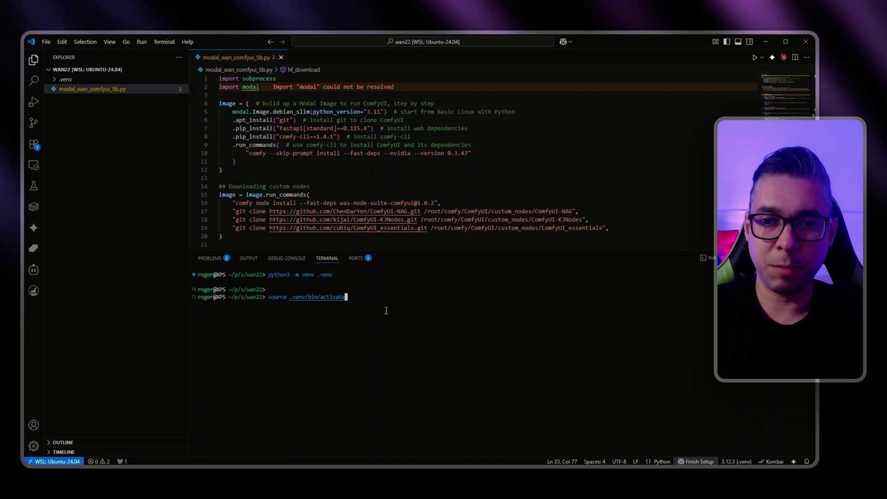
type(".fish")
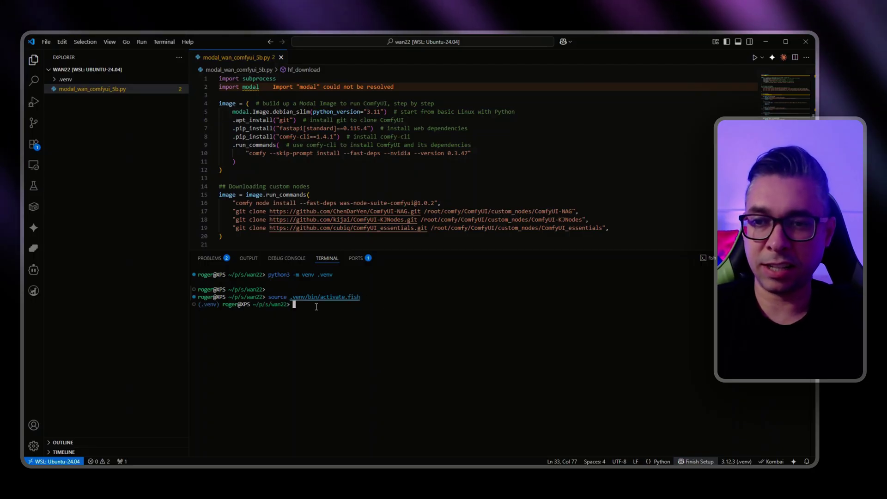
left_click_drag(219, 304, 199, 308)
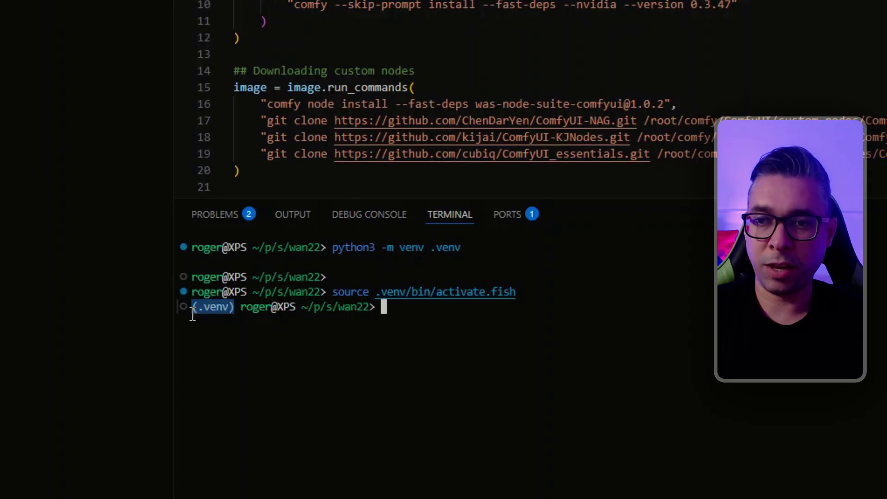
left_click(421, 308)
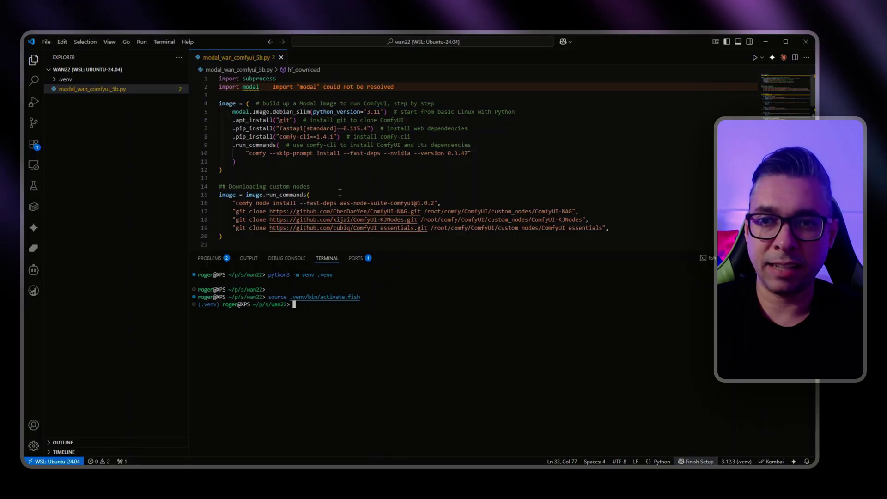
Install the Modal package in the active virtual environment with pip install modal.
left_click(444, 315)
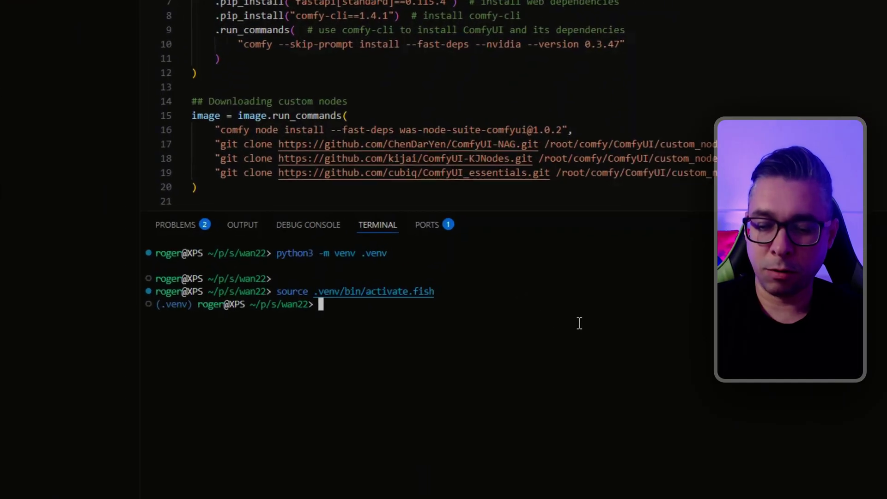
type("pip install modal")
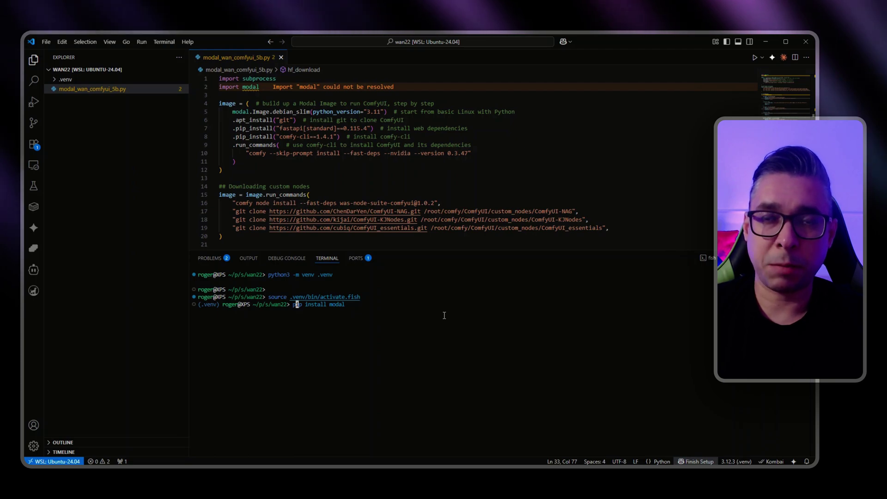
key("Right")
key("Return")
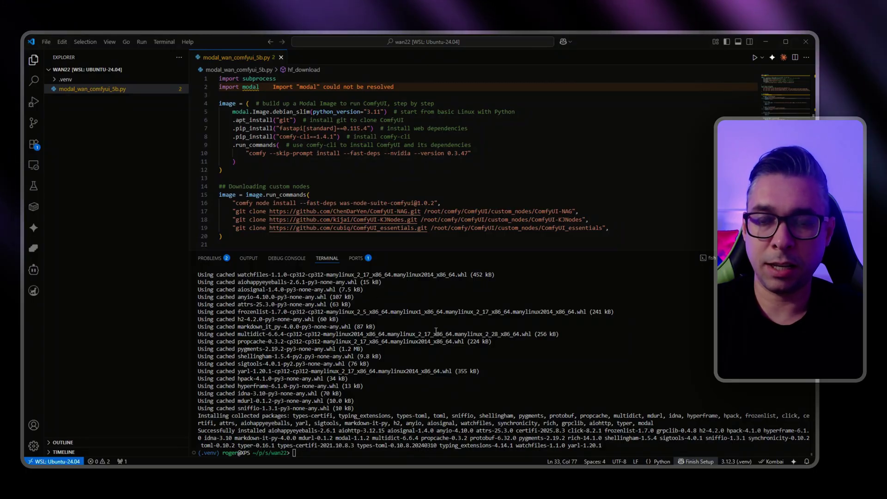
Run modal setup, complete the web authentication for the Modal account, and review the token messages.
left_click(479, 456)
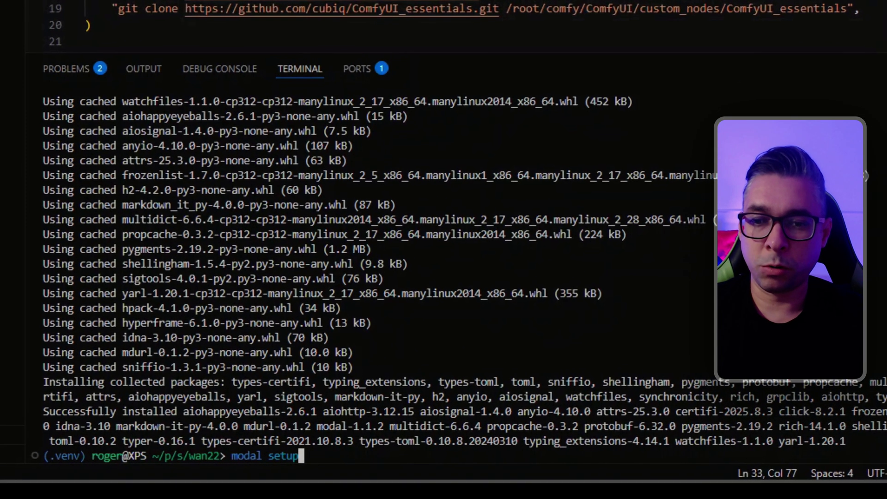
key("Return")
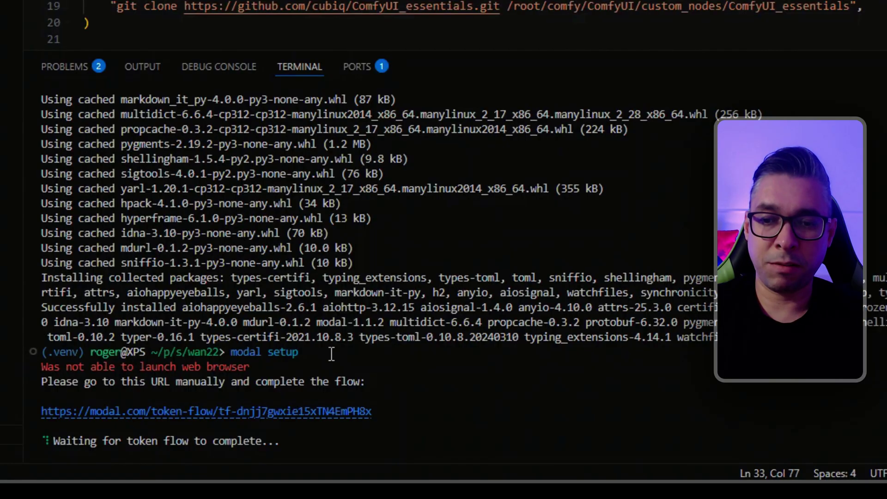
left_click_drag(328, 353, 229, 353)
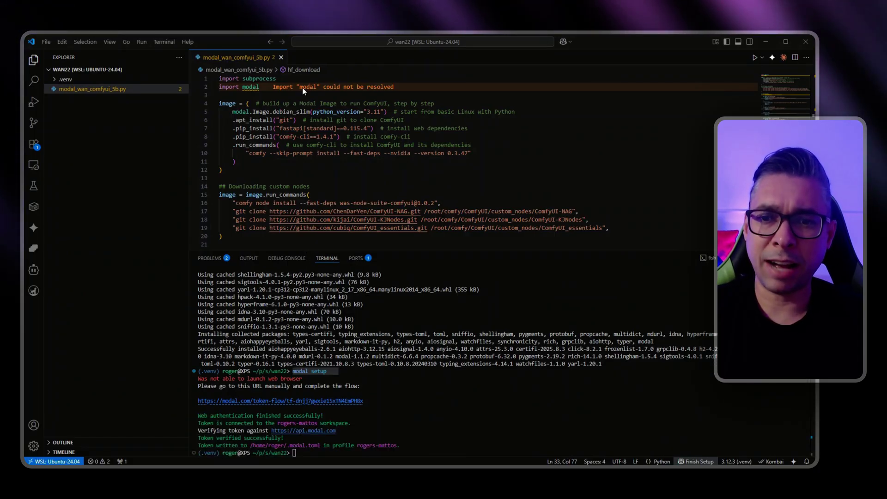
left_click(327, 451)
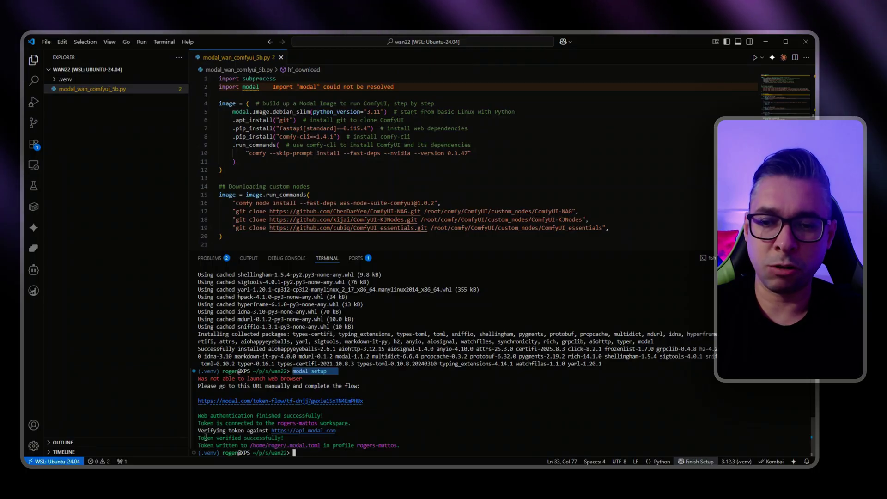
left_click_drag(201, 437, 277, 438)
left_click_drag(223, 446, 247, 444)
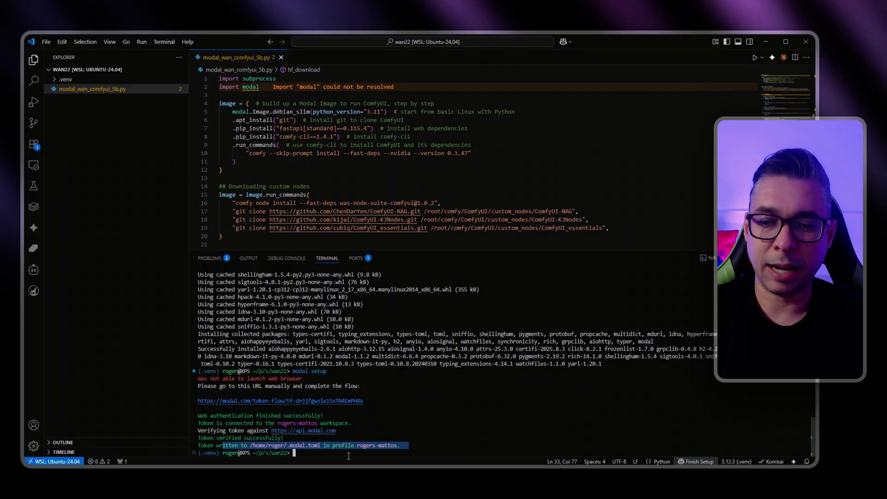
Start the ComfyUI application on Modal with modal serve modal_wan_comfyui_5b.py.
left_click(343, 456)
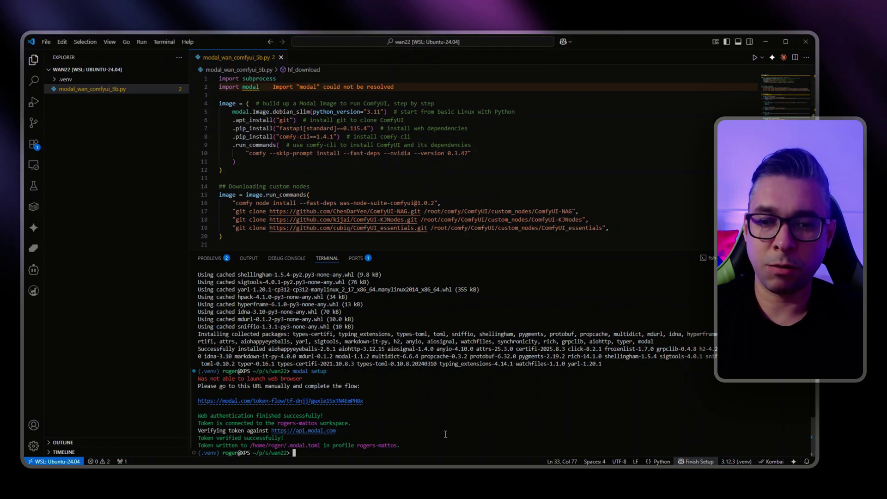
type("modal se")
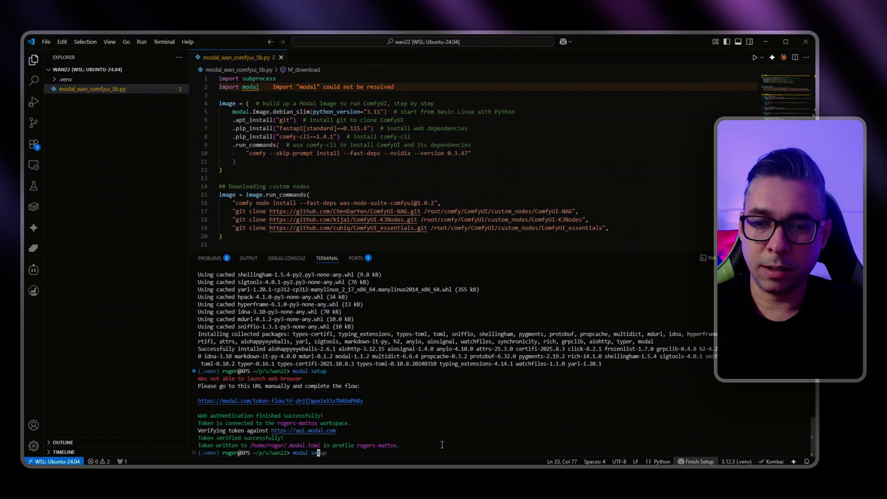
type("rve")
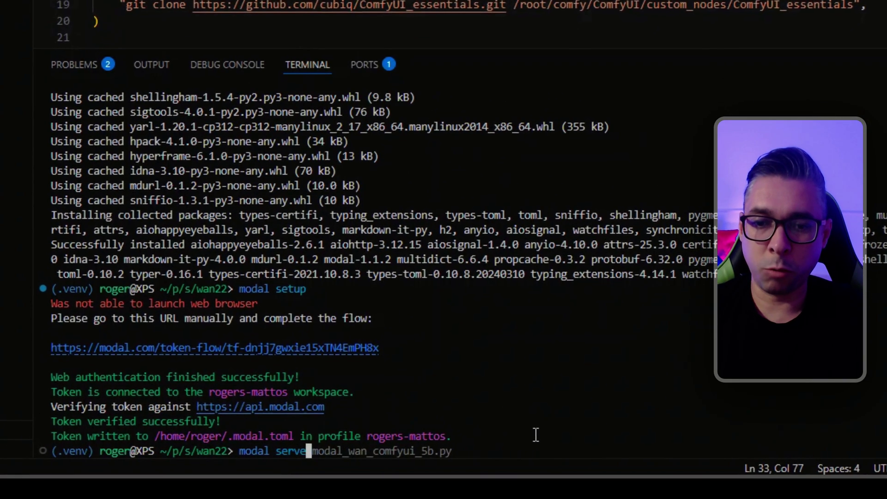
key("Right")
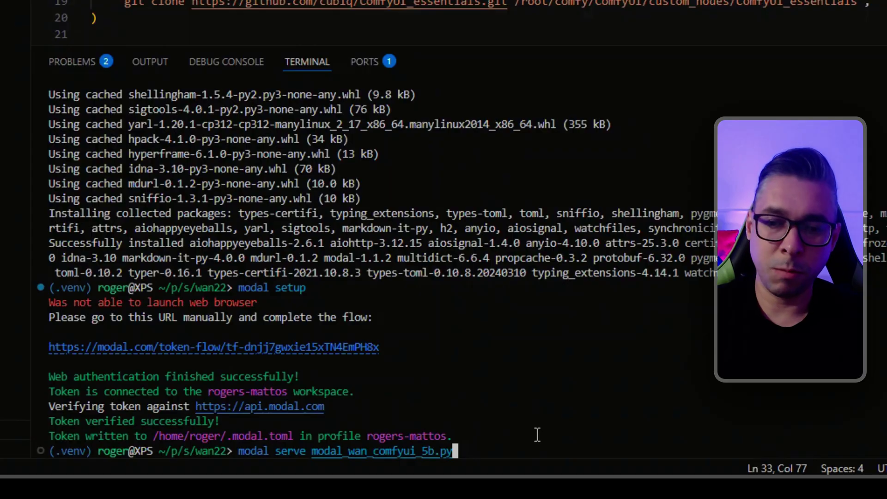
key("Return")
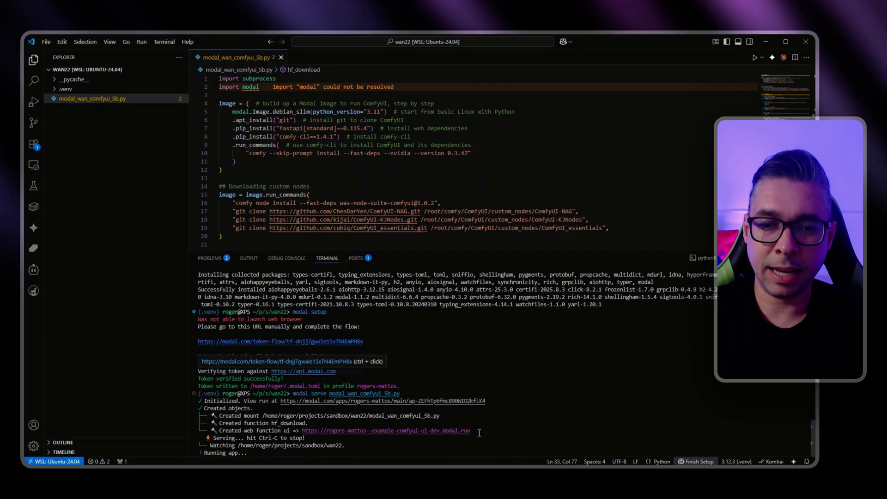
Copy the ui web function's URL from the terminal and open it in the browser to load ComfyUI.
left_click_drag(429, 433, 302, 430)
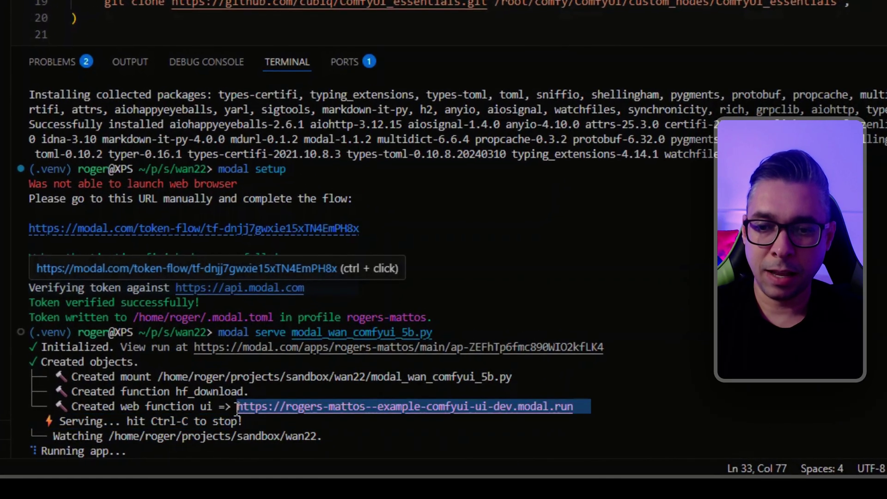
key("ctrl+c")
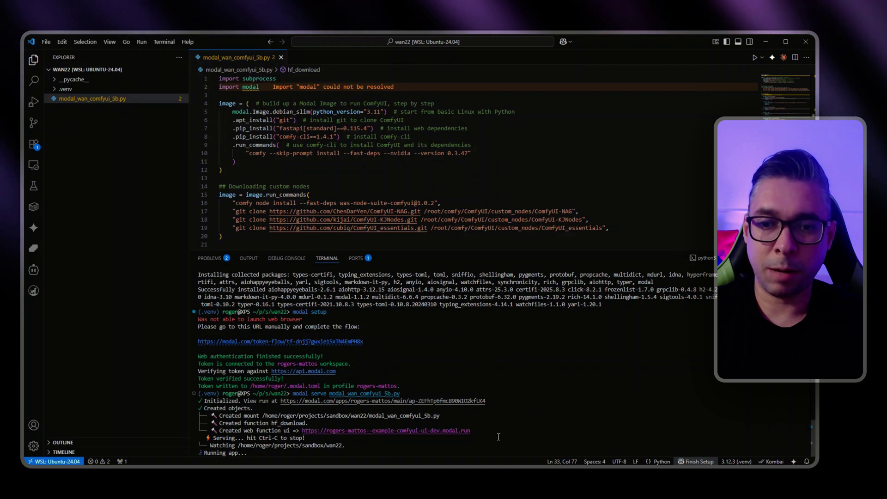
key("alt+Tab")
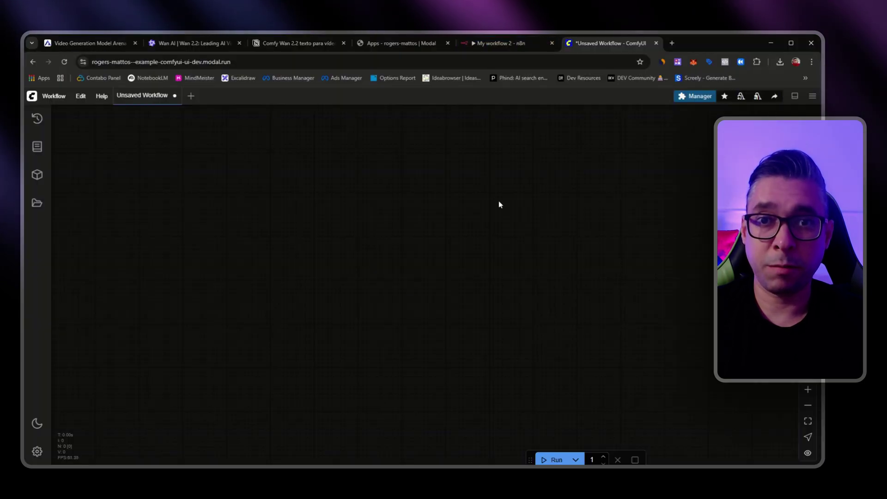
left_click_drag(230, 61, 117, 61)
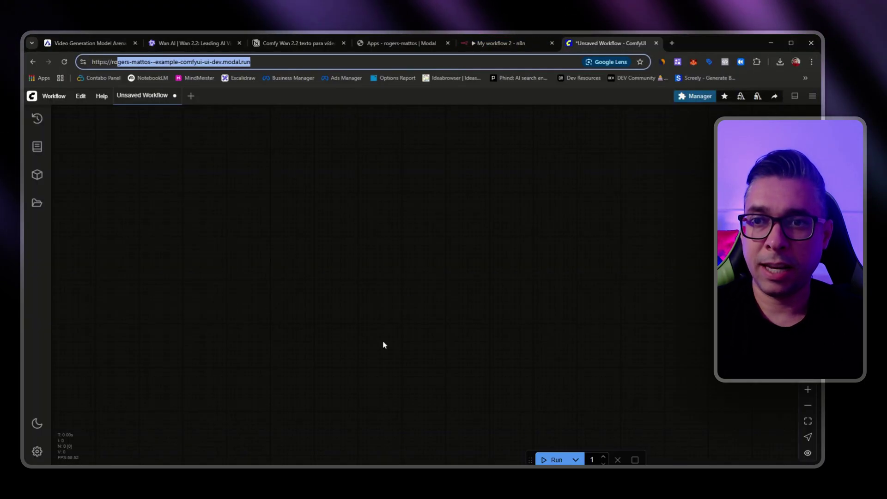
left_click(380, 207)
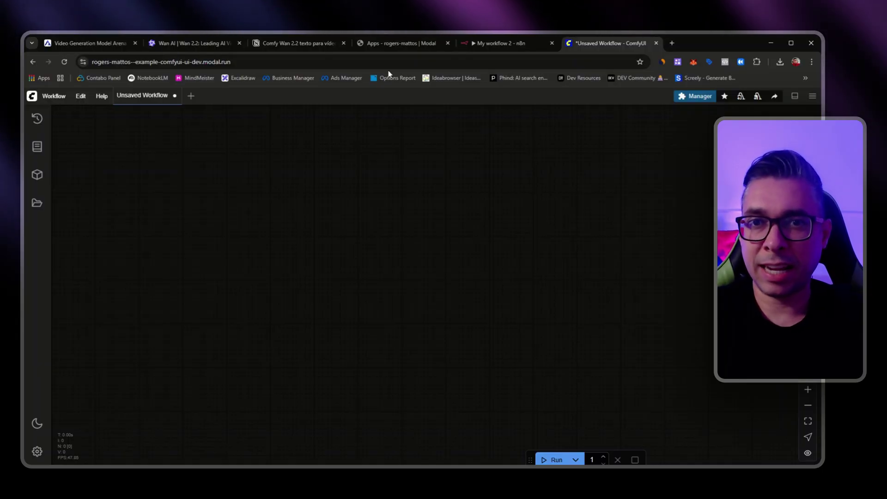
Check the live example-comfyui app in Modal and the run instructions in Notion, ending on My workflow 2 in n8n.
left_click(381, 45)
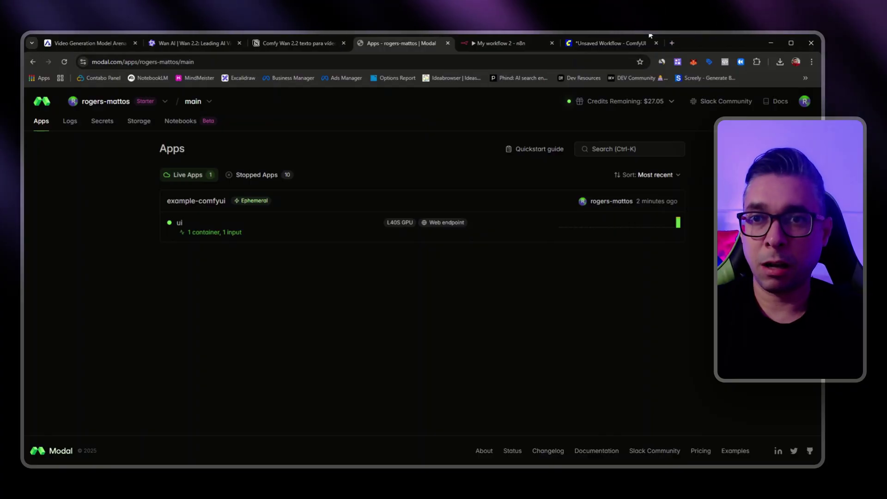
key("ctrl+6")
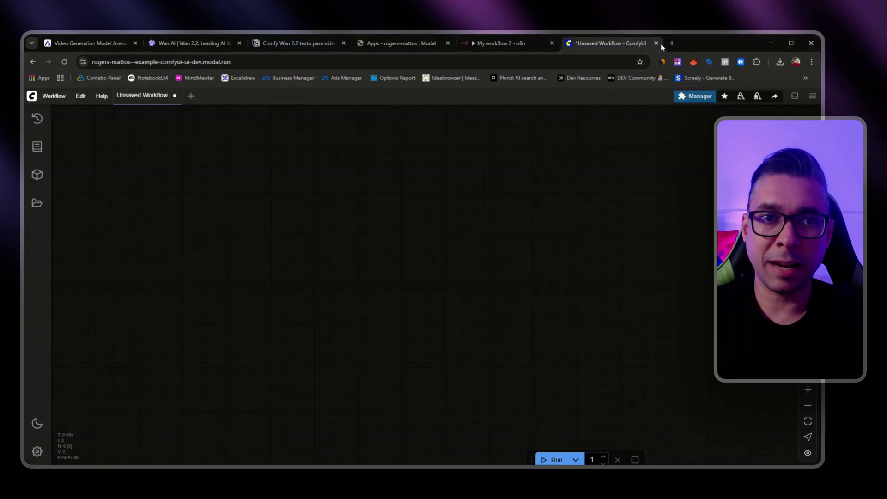
left_click(289, 41)
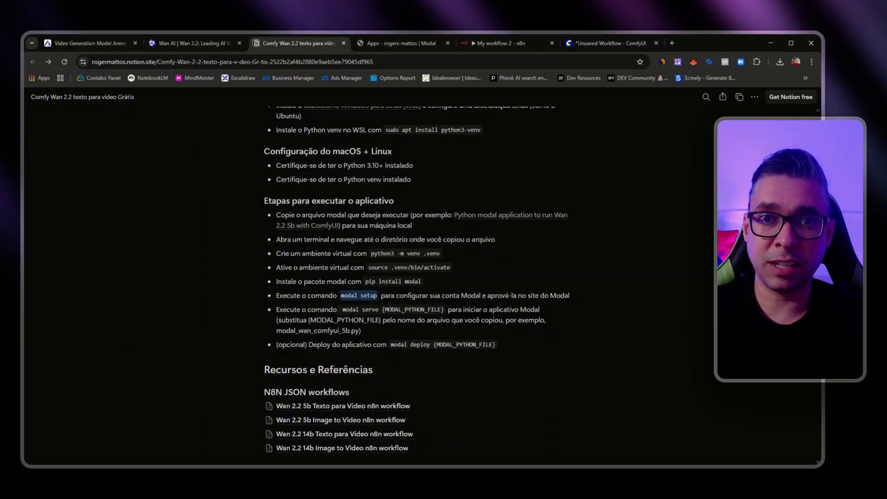
left_click(481, 44)
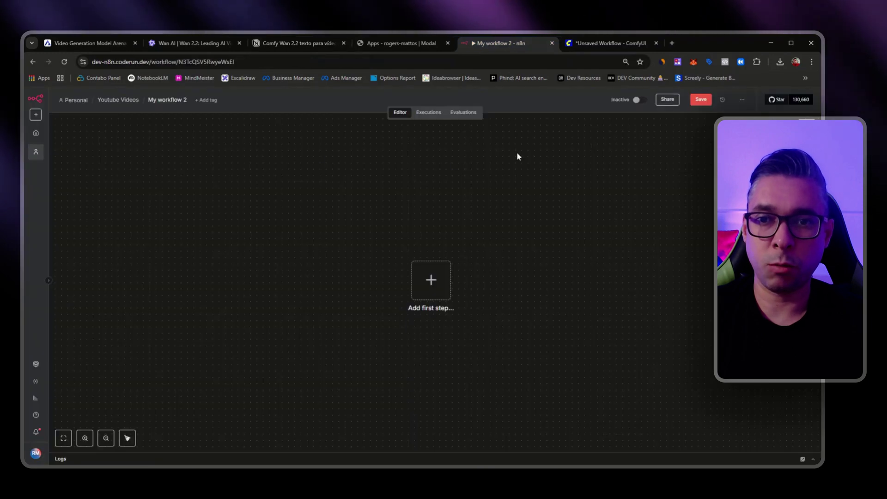
Open the Wan 2.2 5b Texto para Vídeo n8n workflow page in the Notion guide and copy its JSON code.
left_click_drag(533, 224, 522, 210)
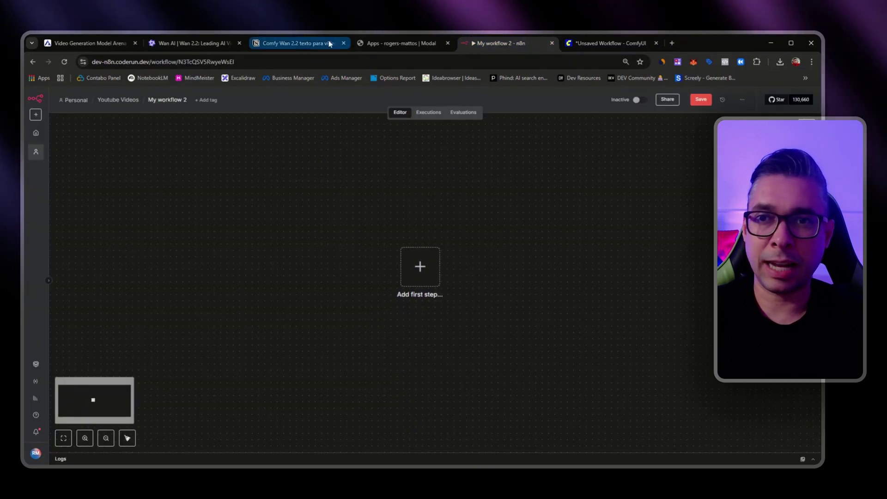
left_click(281, 44)
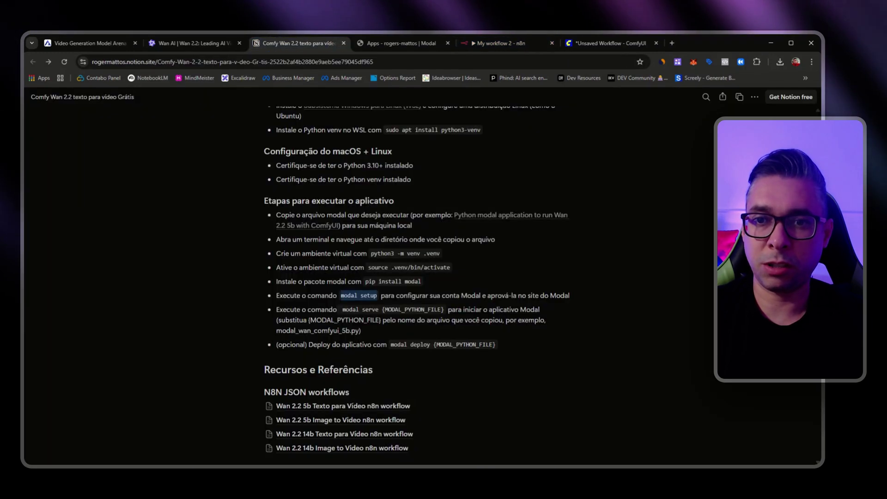
scroll(533, 279, "down", 3)
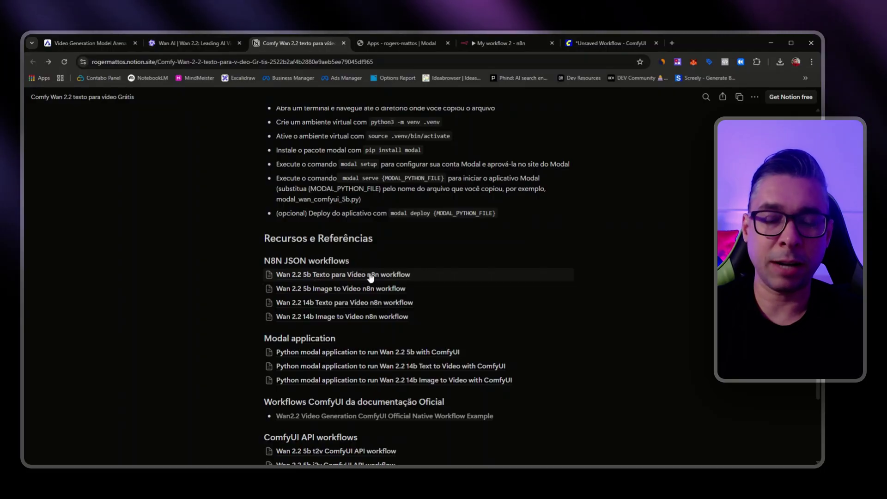
left_click(369, 275)
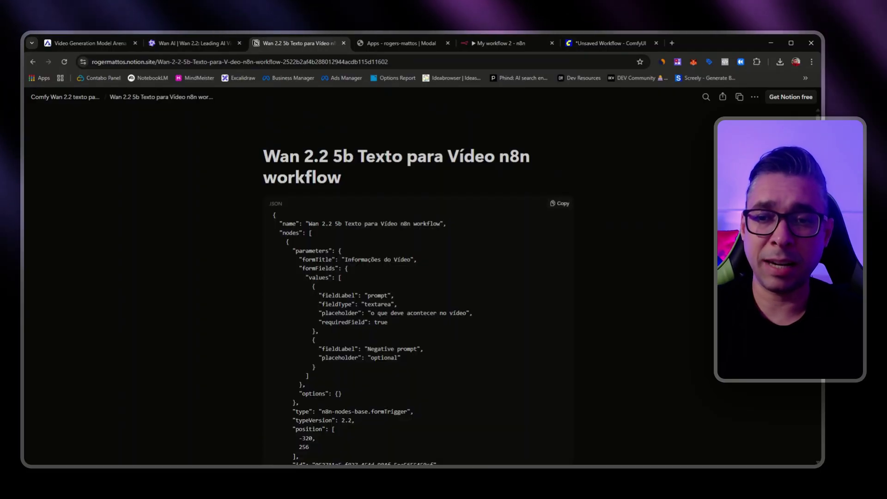
left_click_drag(277, 251, 341, 393)
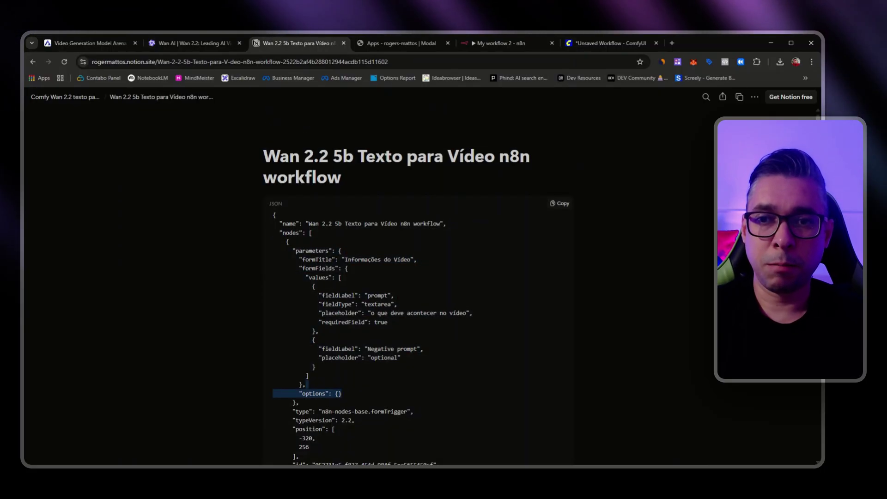
left_click(342, 393)
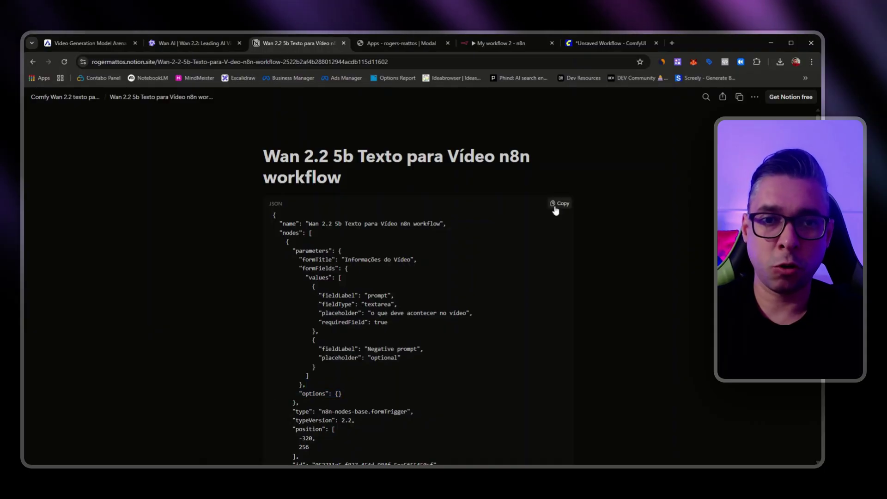
left_click(557, 208)
Paste the copied workflow JSON into My workflow 2 in n8n and bring all its nodes into view.
left_click(481, 41)
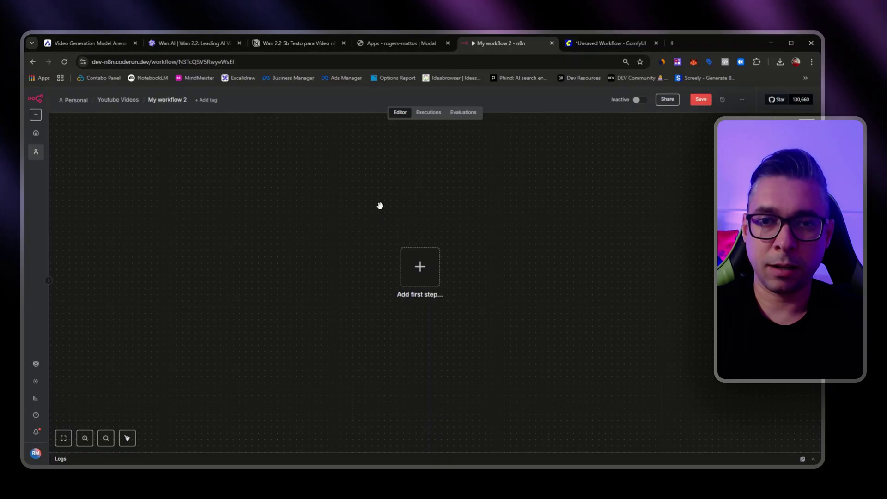
key("ctrl+v")
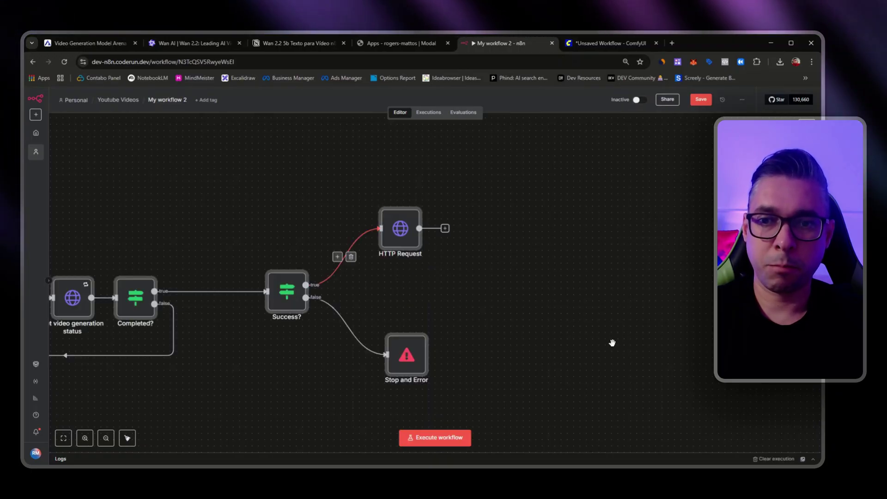
scroll(498, 319, "left", 5)
scroll(416, 369, "down", 3)
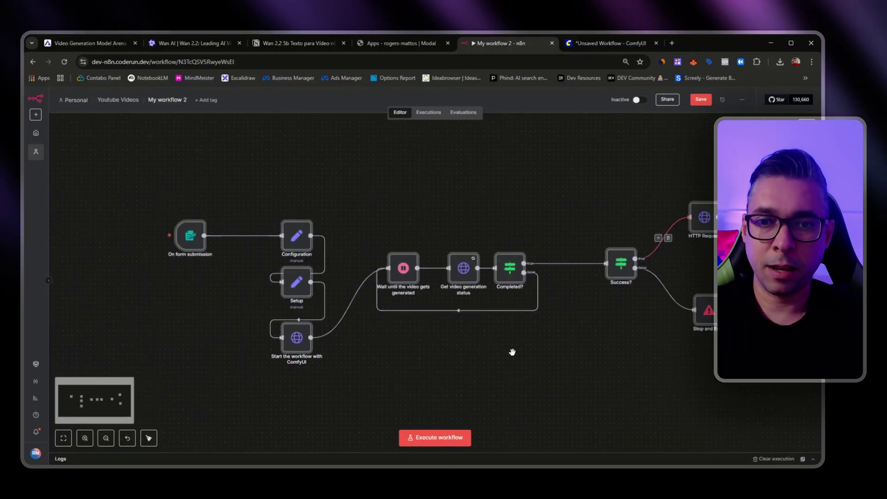
left_click_drag(512, 352, 464, 341)
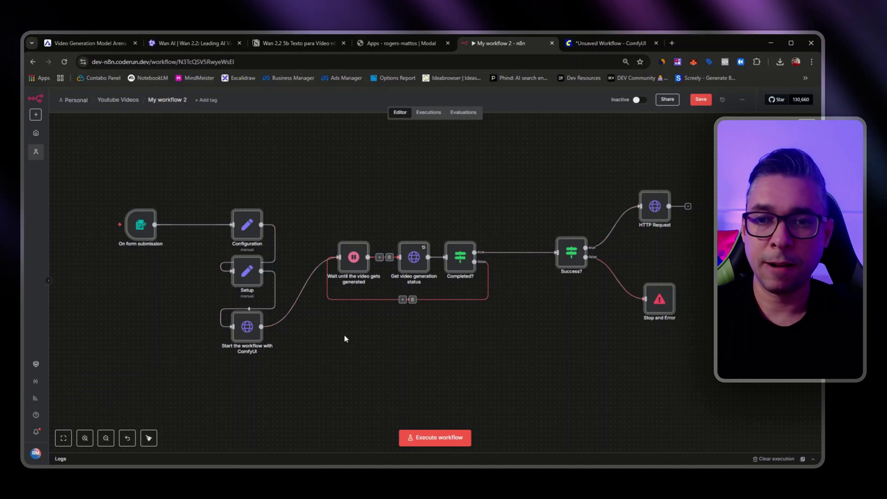
Review the On form submission node's form elements, including the prompt and Negative prompt fields, and return to the canvas.
double_click(141, 225)
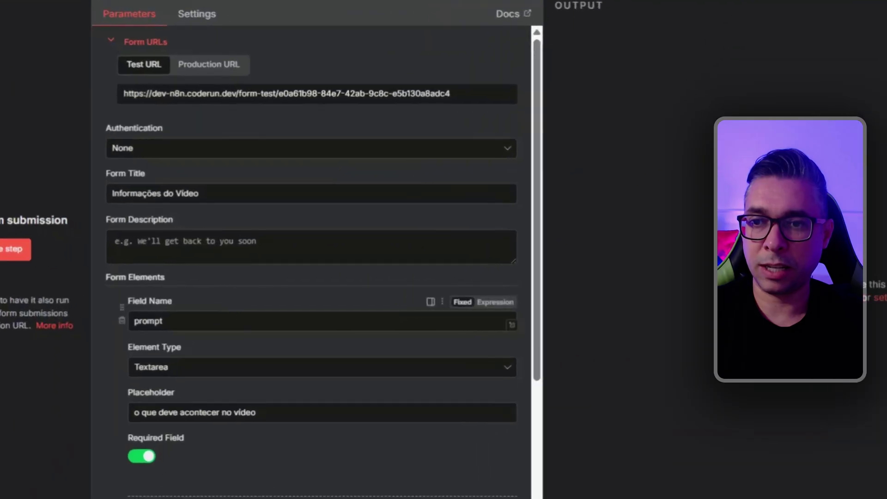
scroll(231, 295, "down", 3)
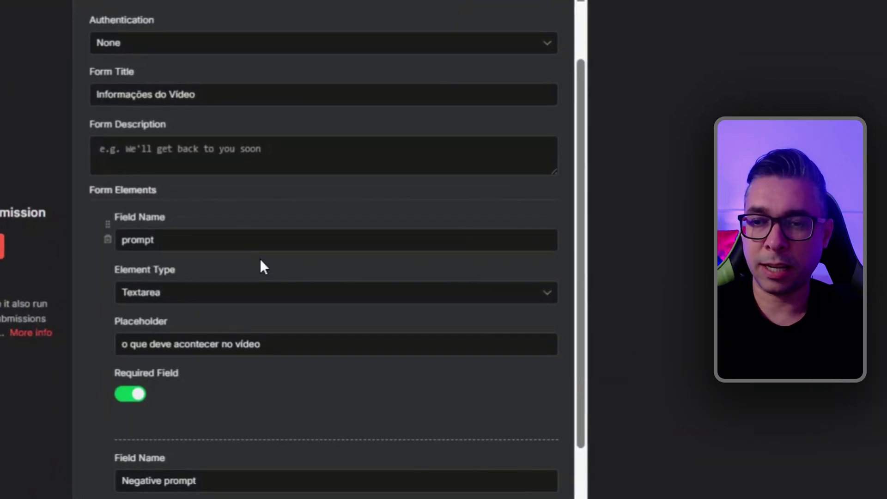
scroll(260, 258, "down", 3)
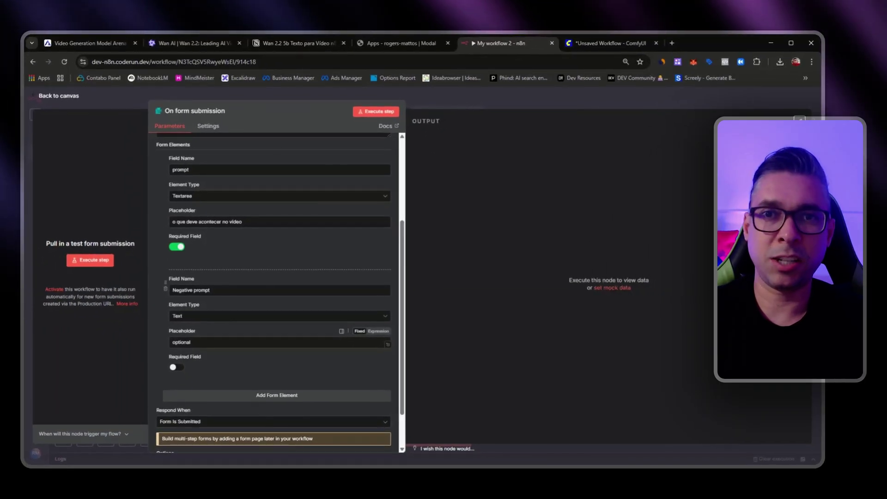
left_click(56, 98)
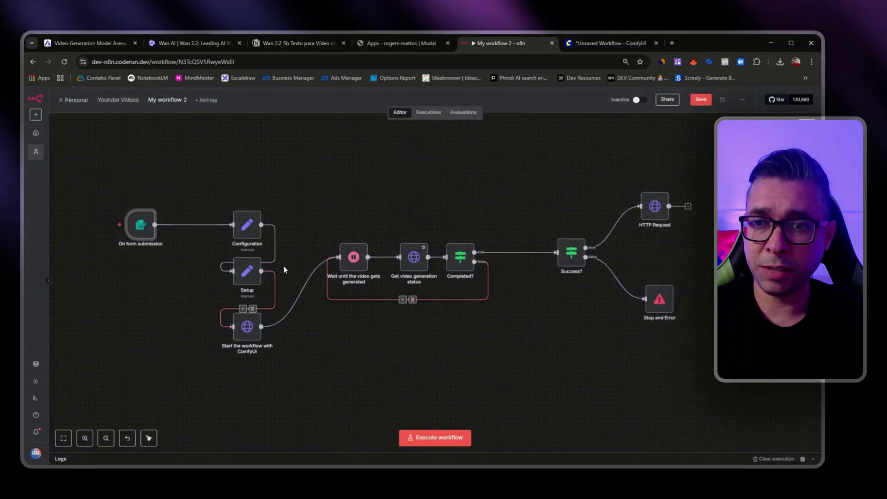
In the Configuration node, replace the COMFYUI_URL placeholder in comfyui_url with the address copied from the running ComfyUI page.
double_click(246, 230)
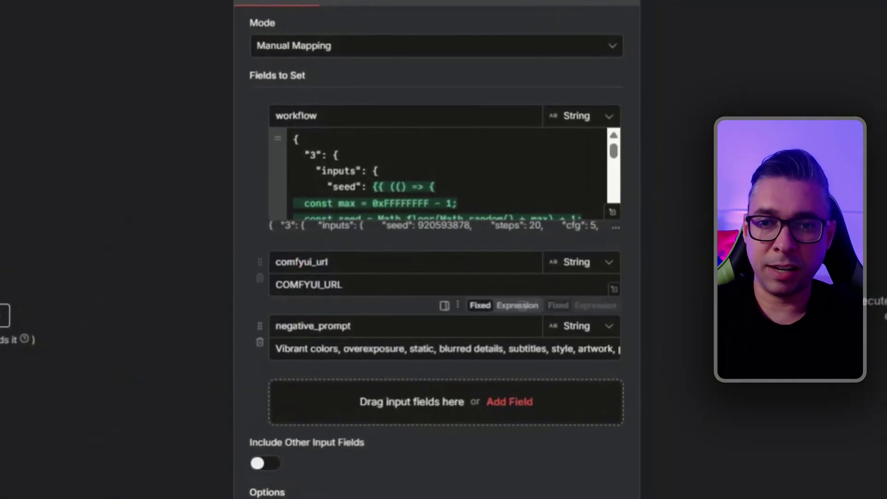
left_click(343, 285)
left_click_drag(323, 284, 270, 285)
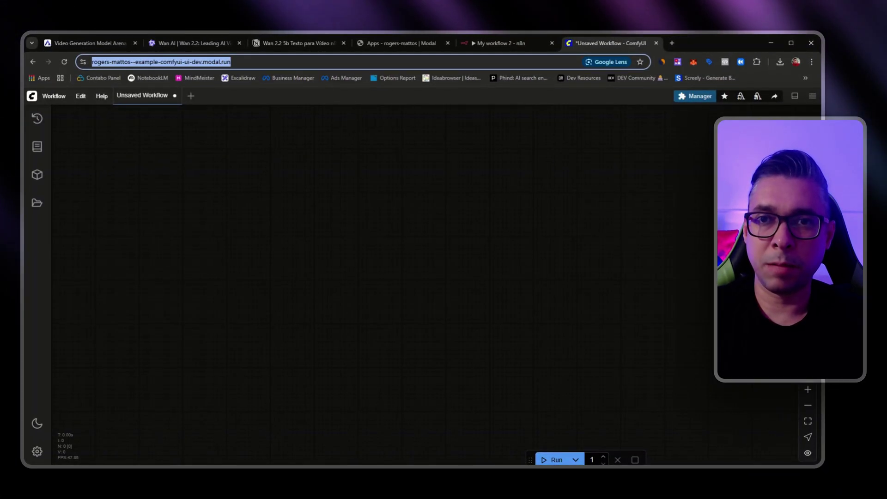
left_click(505, 43)
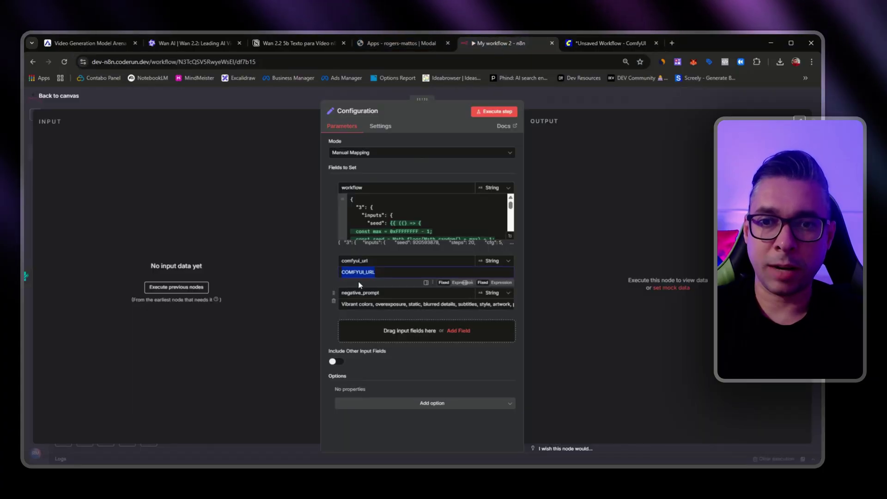
key("ctrl+v")
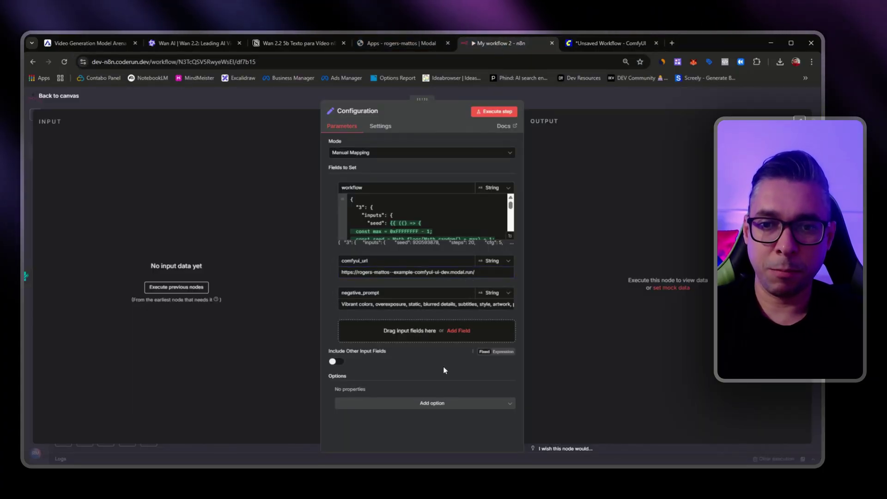
Read the full negative_prompt value of the Configuration node in its expanded editor and close it.
left_click_drag(376, 304, 425, 304)
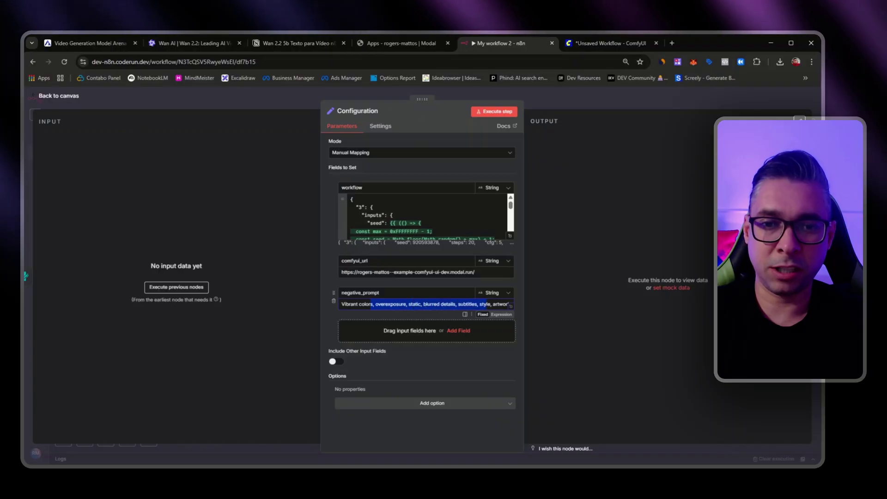
left_click(509, 310)
left_click(510, 308)
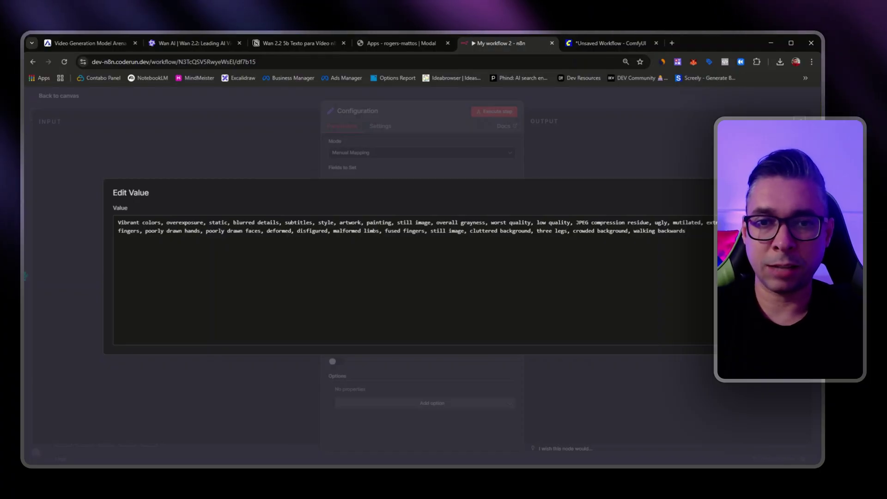
key("Escape")
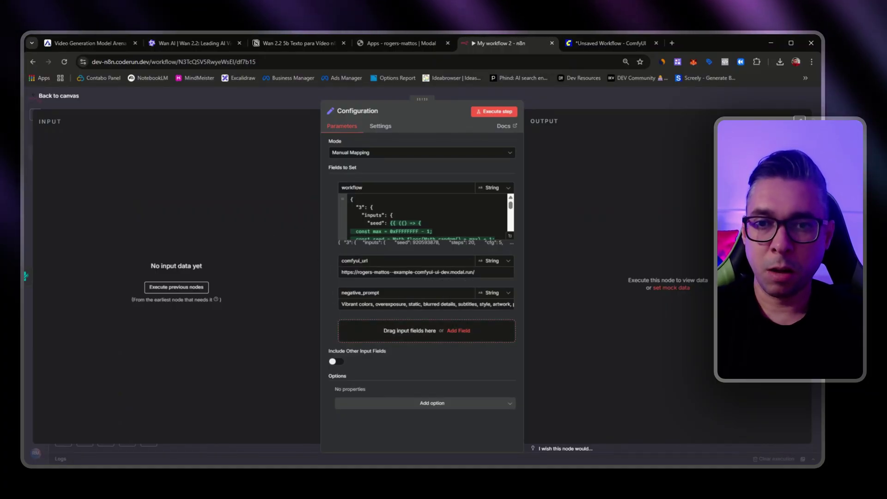
Expand the Configuration node's workflow expression and examine the code that generates the random seed.
left_click(511, 239)
key("shift+Down")
key("shift+Down")
key("shift+Down")
key("shift+Down")
key("shift+Down")
key("shift+Down")
key("shift+Down")
key("shift+Down")
key("shift+Down")
key("shift+Down")
key("shift+Down")
key("shift+Down")
key("shift+Down")
key("shift+Down")
key("shift+Down")
key("shift+Down")
key("shift+Down")
key("shift+Down")
key("shift+Down")
key("shift+Down")
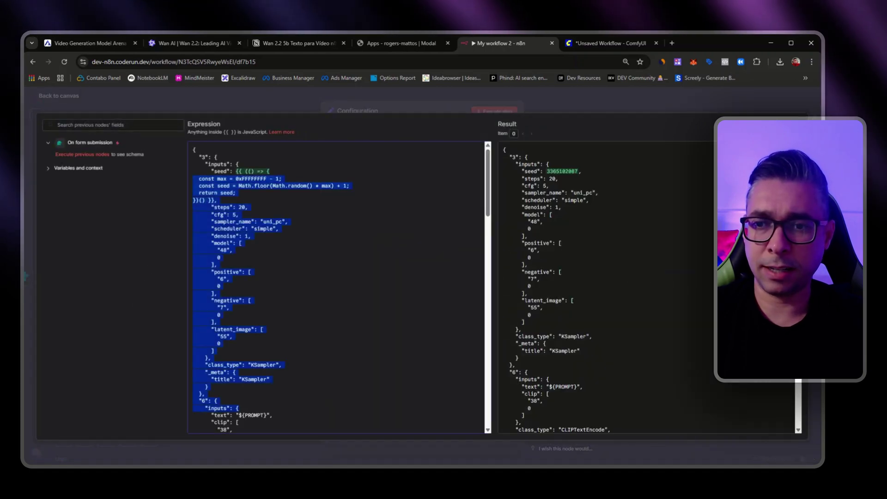
left_click(250, 236)
key("shift+Down")
key("shift+Down")
key("shift+Down")
key("shift+Down")
key("shift+Down")
key("shift+Down")
key("shift+Down")
key("shift+Down")
key("shift+Down")
key("shift+Down")
key("shift+Down")
key("shift+Down")
key("shift+Down")
key("shift+Down")
key("shift+Down")
key("shift+Down")
key("shift+Down")
key("shift+Down")
key("shift+Down")
key("shift+Down")
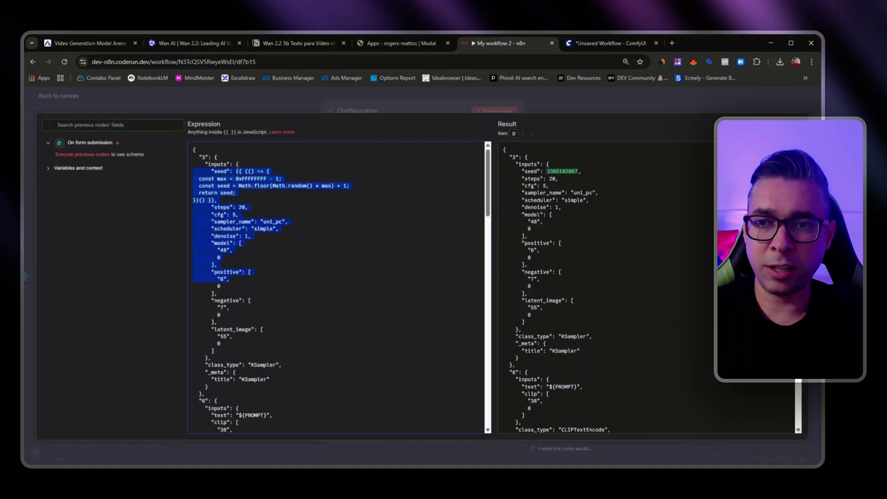
key("Right")
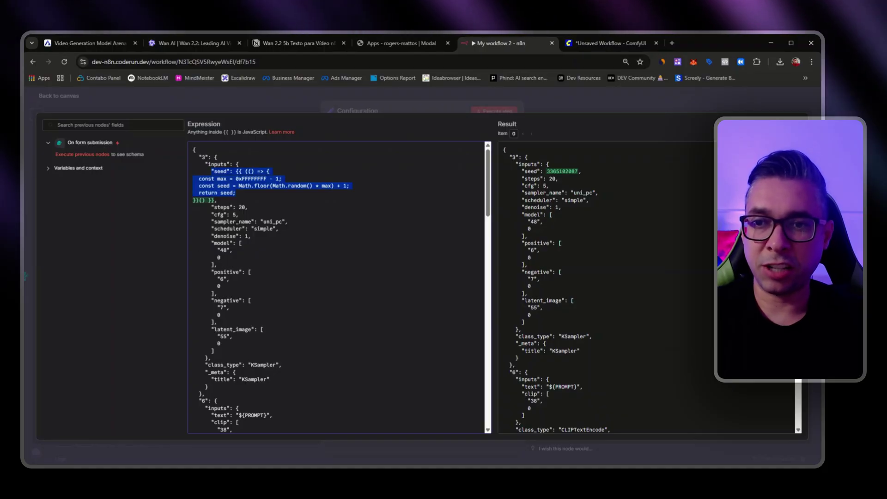
Examine the rest of the workflow expression, including the Load Diffusion Model's unet_name, and return to the canvas.
scroll(337, 286, "down", 15)
scroll(337, 287, "up", 4)
scroll(337, 287, "down", 2)
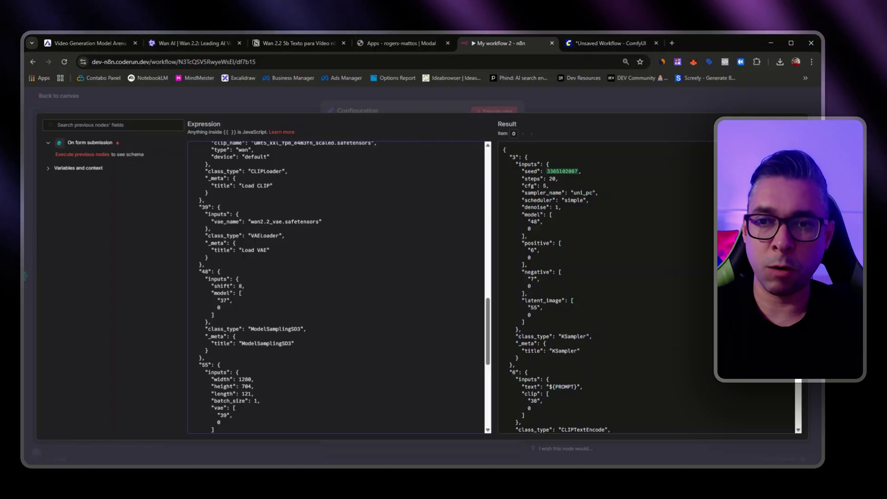
scroll(337, 286, "up", 6)
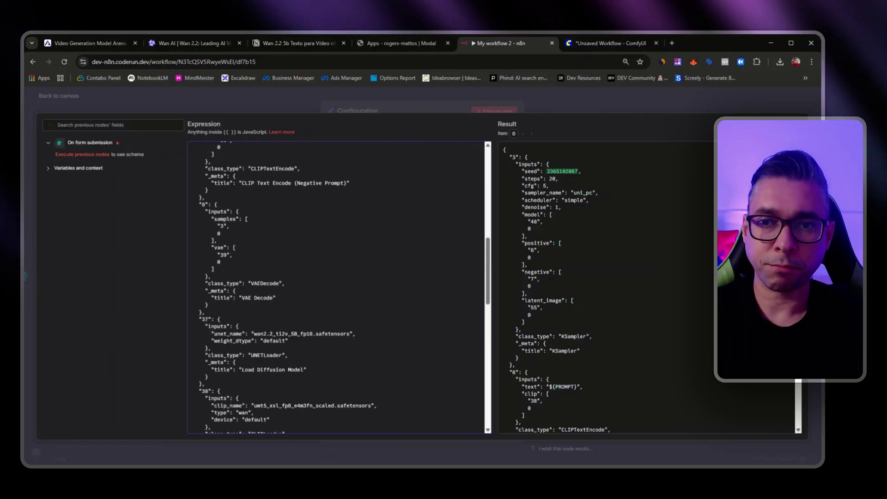
left_click_drag(287, 341, 233, 334)
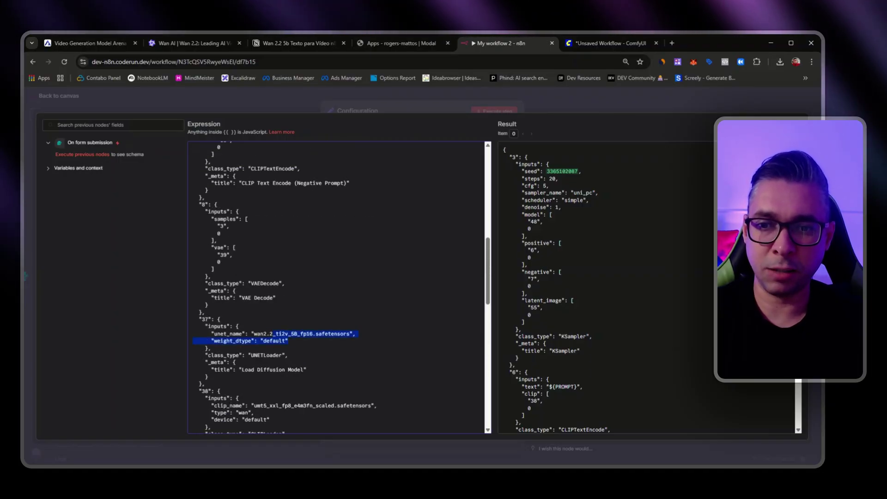
left_click(324, 340)
left_click(745, 102)
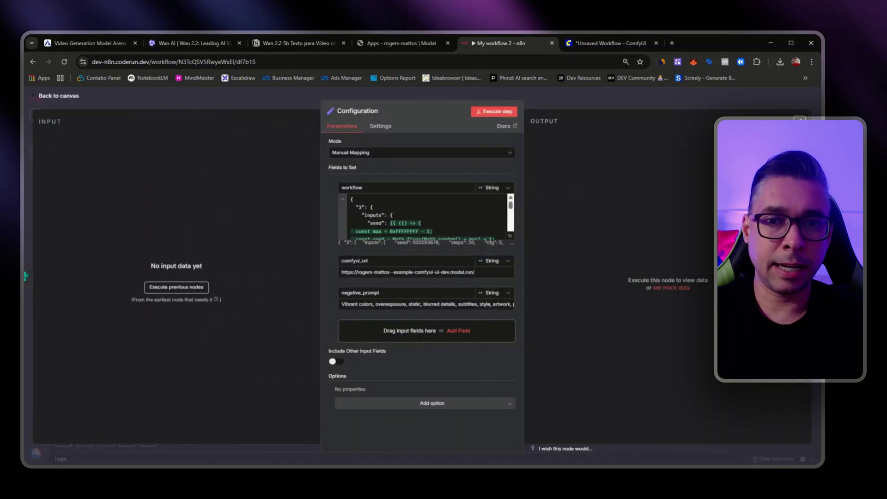
left_click(59, 96)
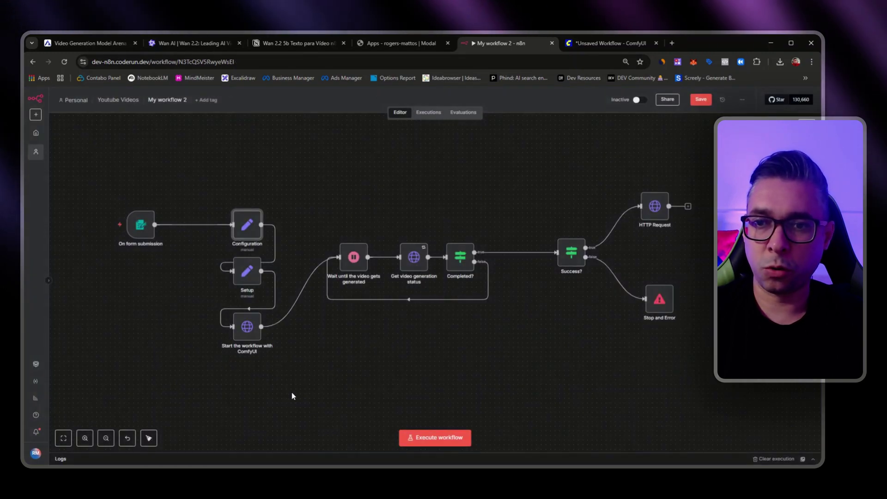
Review the Setup node's fields and the request URL ending in /prompt in the Start the workflow with ComfyUI node.
double_click(249, 281)
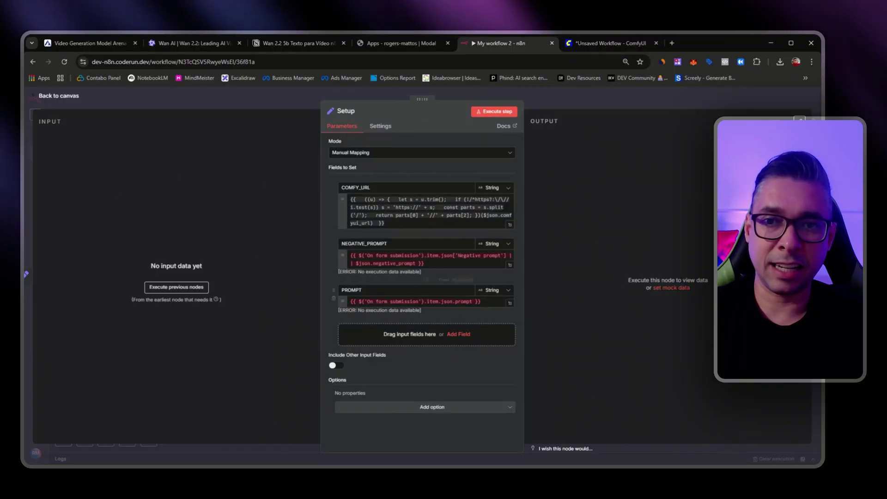
left_click(44, 96)
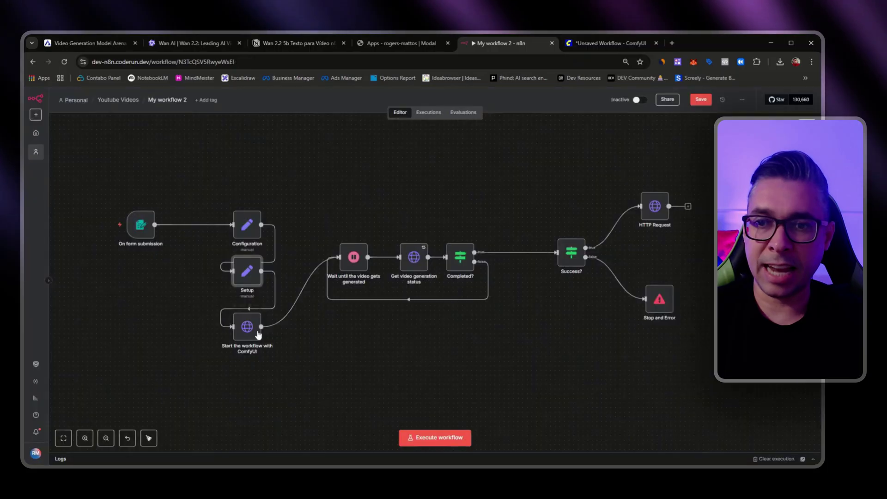
double_click(244, 329)
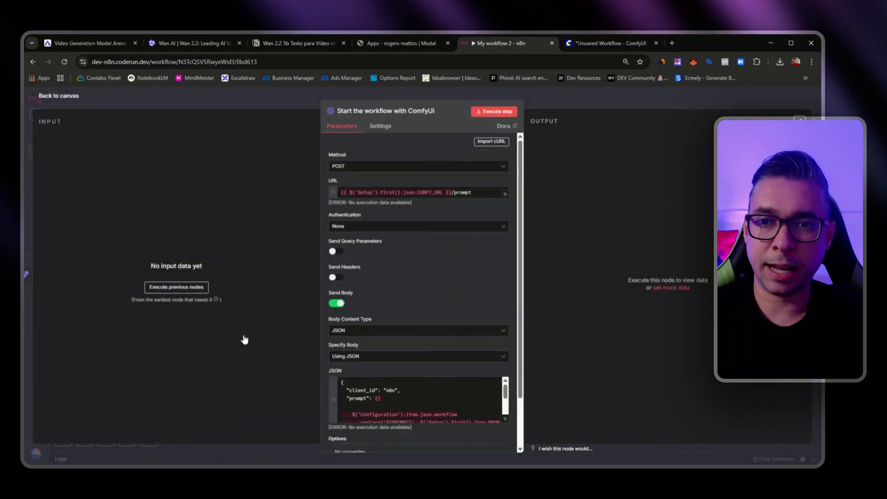
left_click(593, 42)
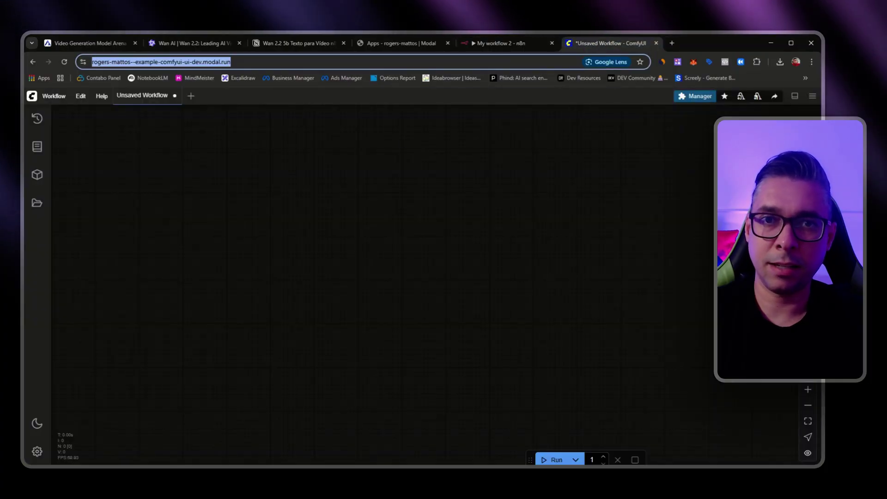
left_click(481, 43)
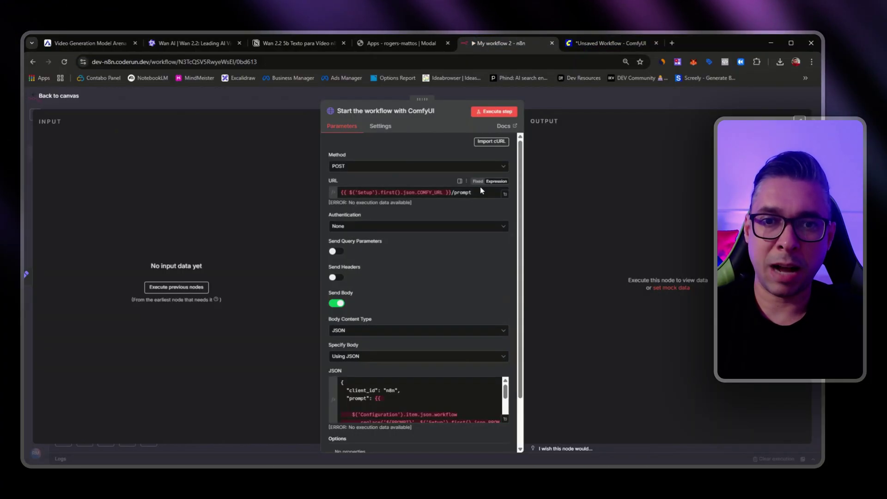
left_click_drag(471, 192, 406, 192)
left_click(443, 287)
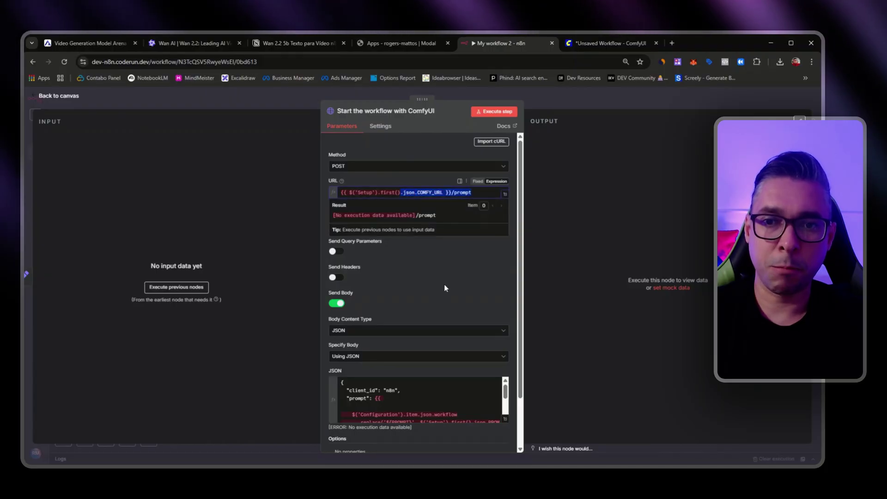
Examine the JSON body expression of the Start the workflow with ComfyUI node, including its PROMPT and NEGATIVE_PROMPT replacements, and return to the canvas.
scroll(443, 287, "down", 2)
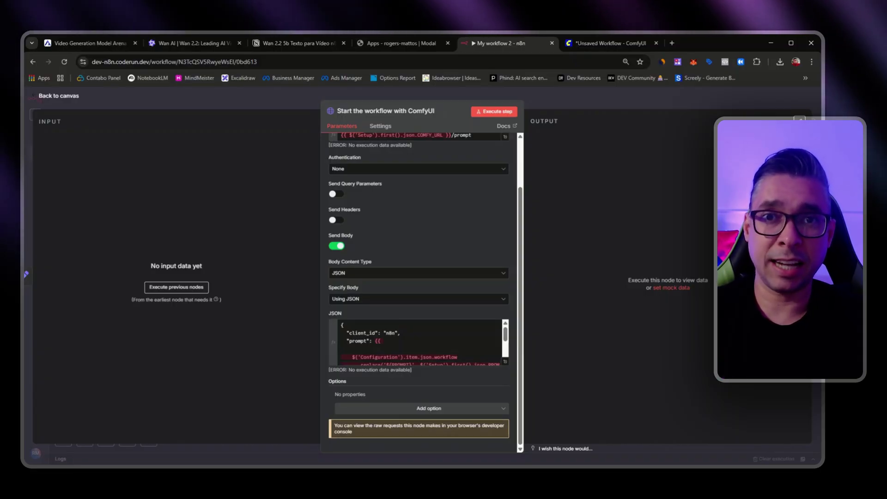
left_click(503, 365)
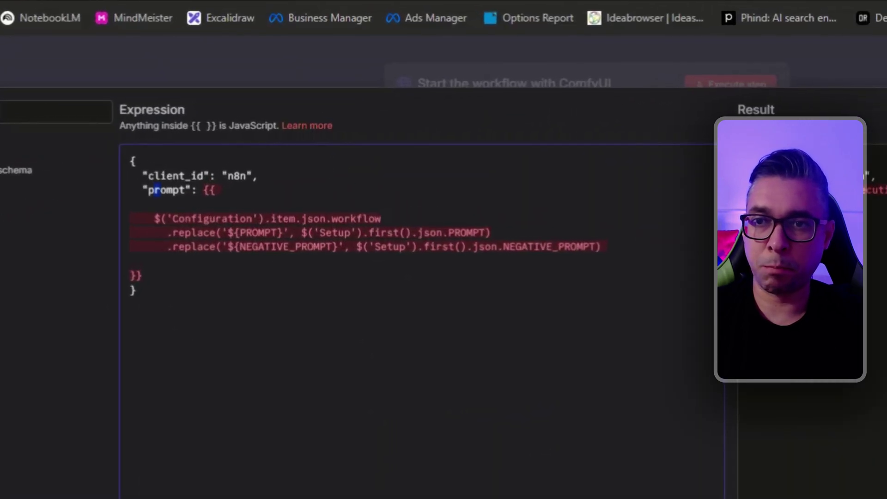
left_click_drag(206, 164, 214, 164)
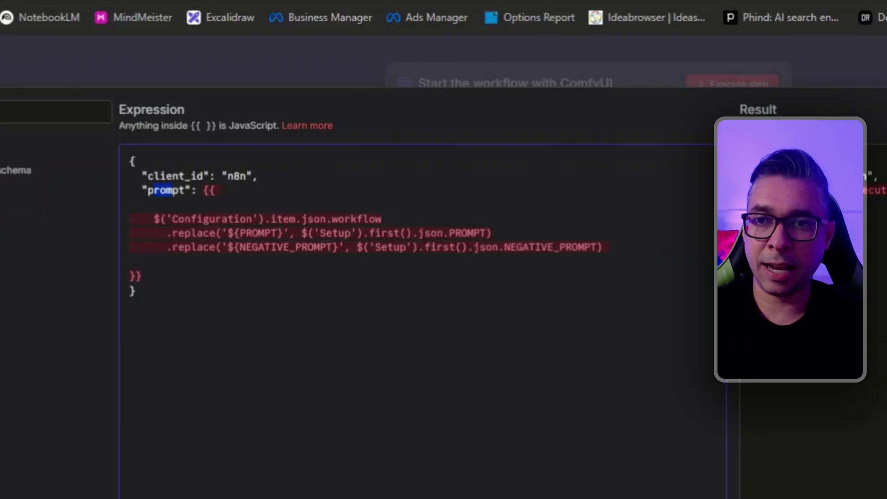
left_click_drag(192, 218, 301, 219)
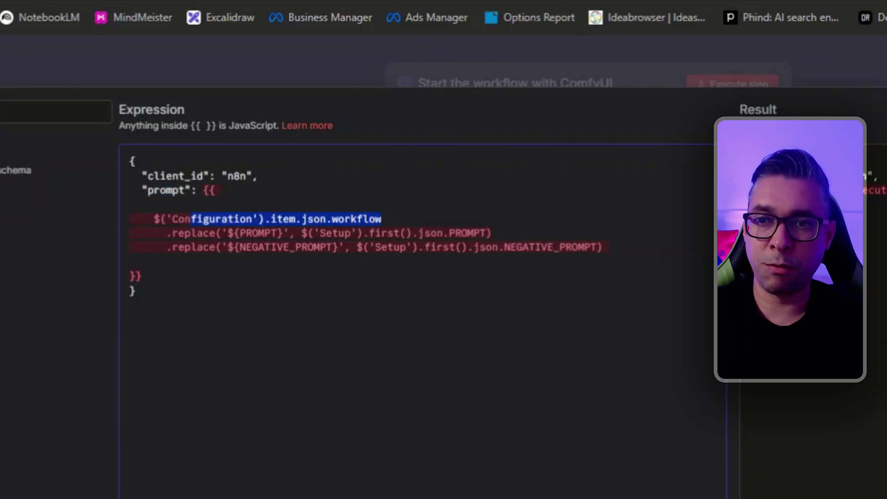
left_click_drag(235, 233, 272, 233)
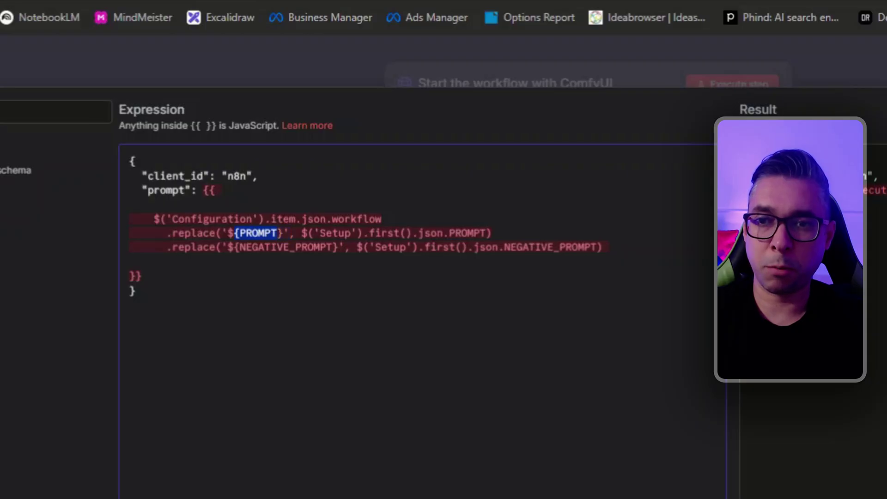
left_click_drag(449, 232, 485, 233)
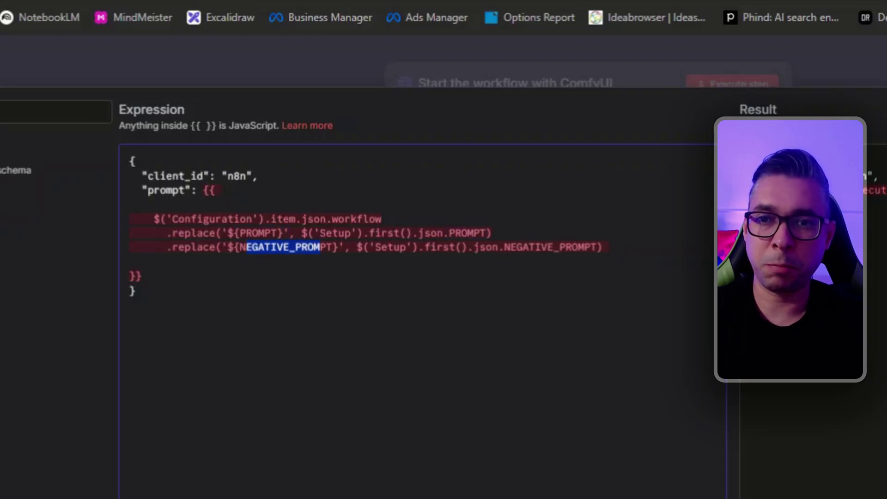
left_click_drag(503, 247, 510, 247)
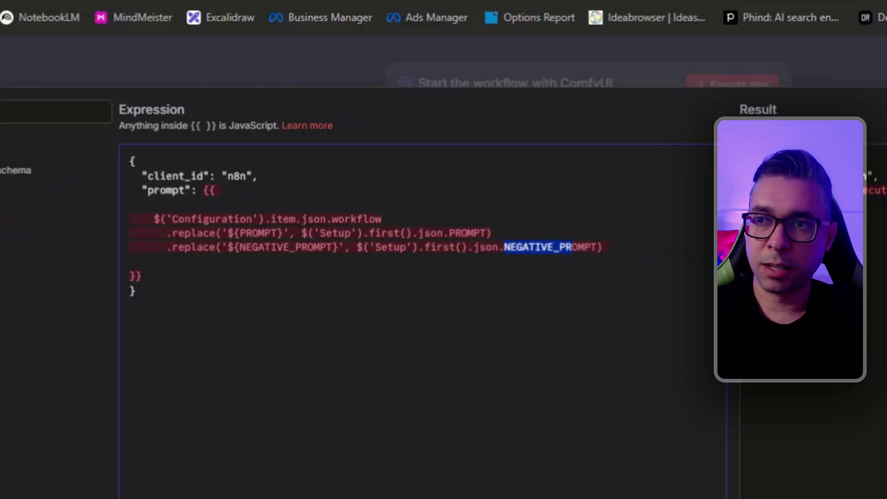
key("Escape")
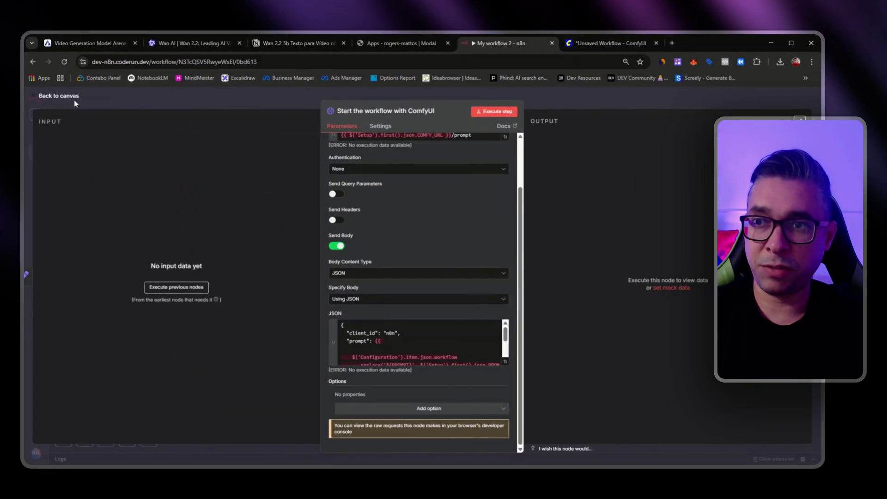
left_click(74, 98)
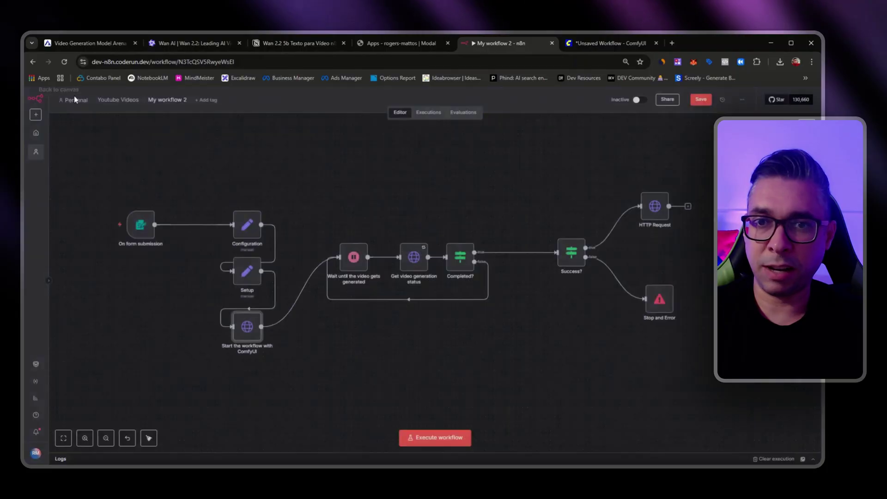
double_click(256, 333)
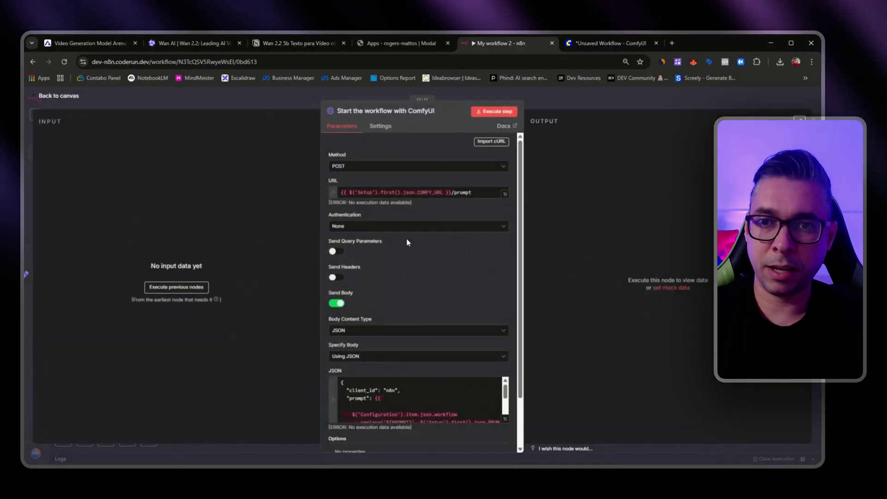
left_click(69, 97)
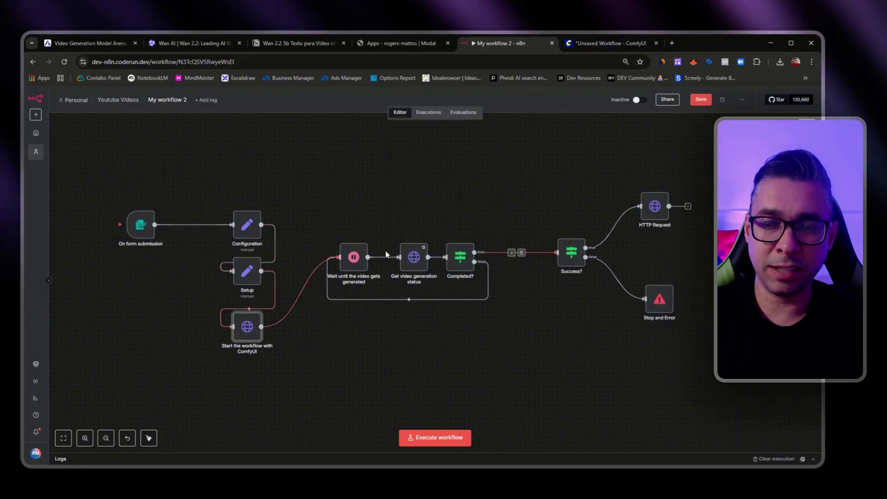
Review the parameters of the Wait until the video gets generated node and the Get video generation status node.
double_click(352, 260)
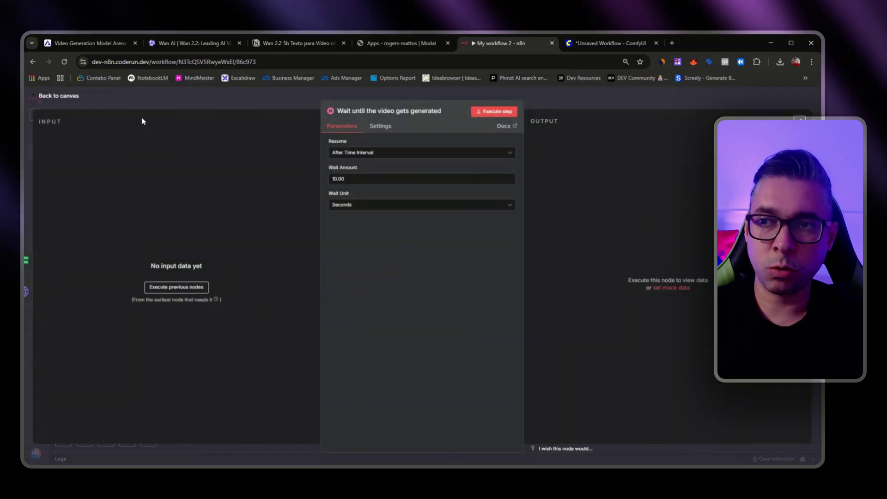
left_click(67, 97)
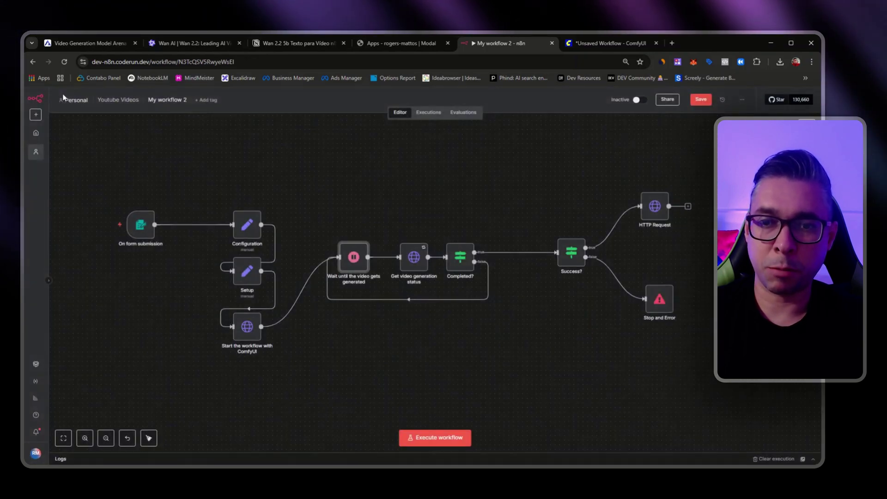
double_click(413, 260)
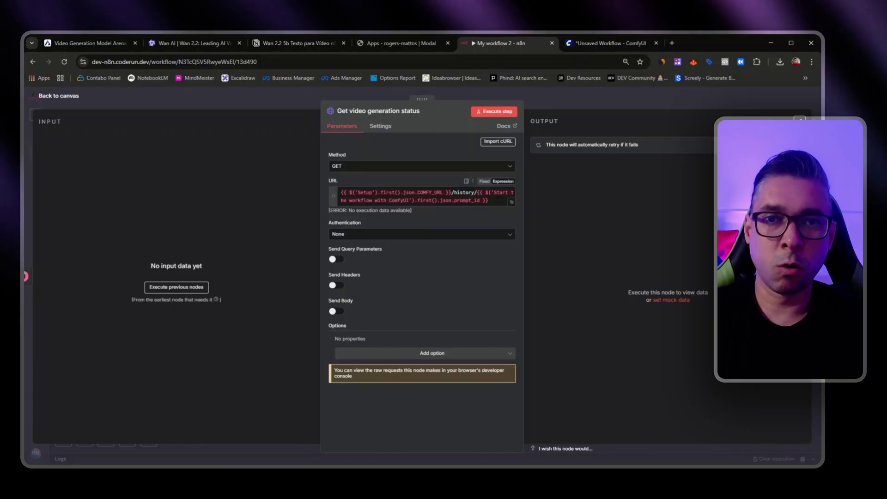
left_click(60, 96)
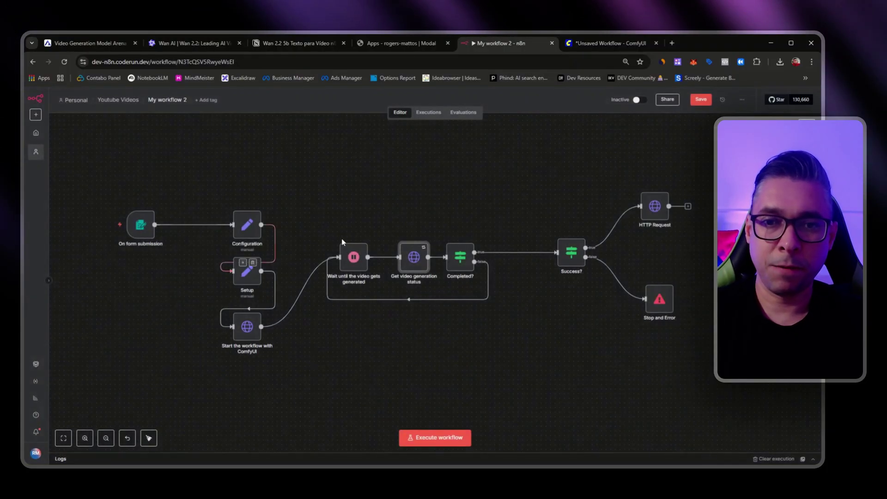
Inspect the Completed? node's condition expression ending in status.completed and return to the canvas.
double_click(458, 260)
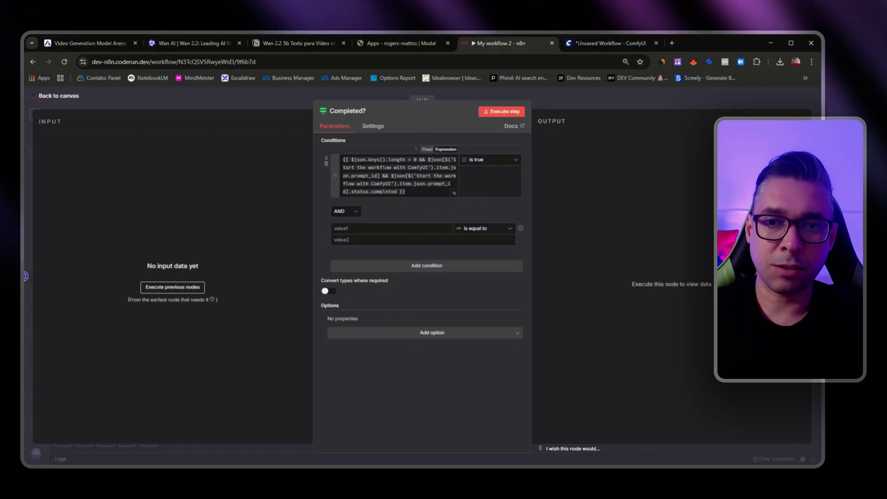
left_click_drag(349, 191, 397, 191)
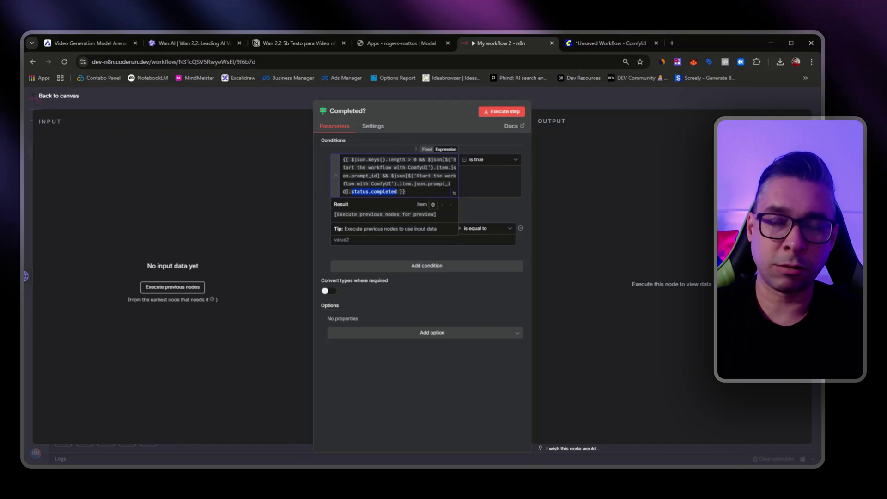
key("Escape")
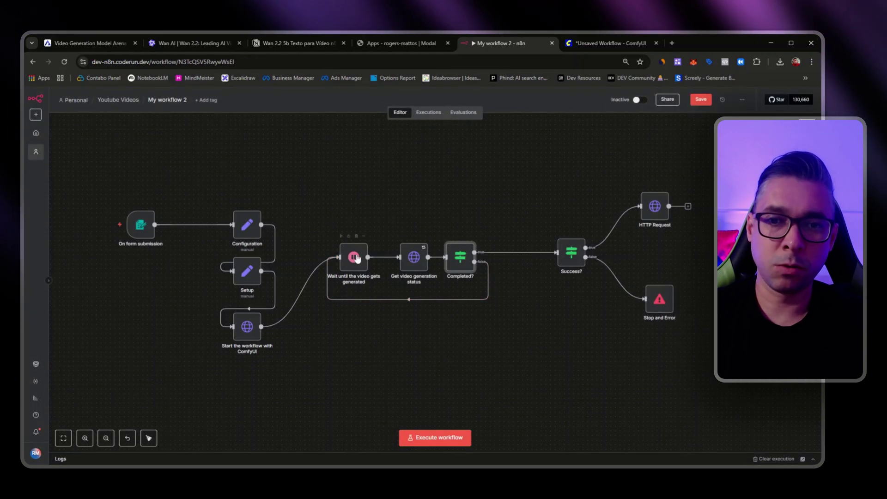
left_click_drag(415, 258, 460, 256)
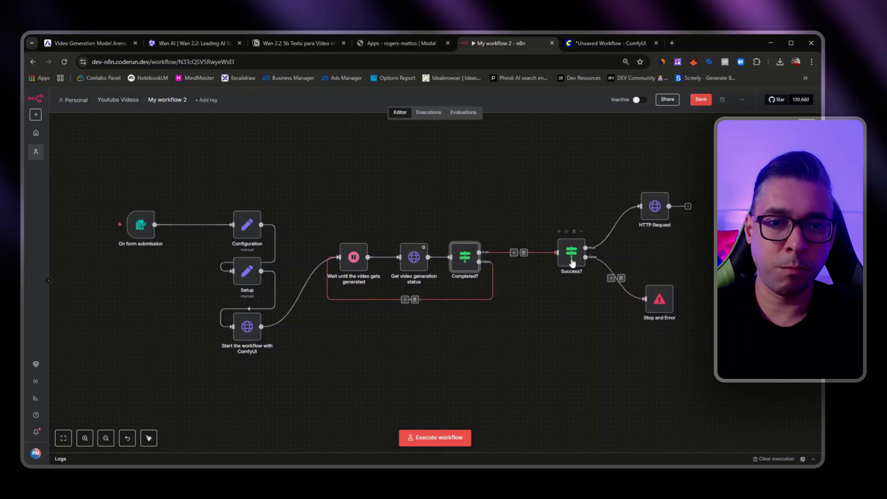
Review the HTTP Request node's /view URL and query parameters, and the Stop and Error node's error message.
double_click(655, 207)
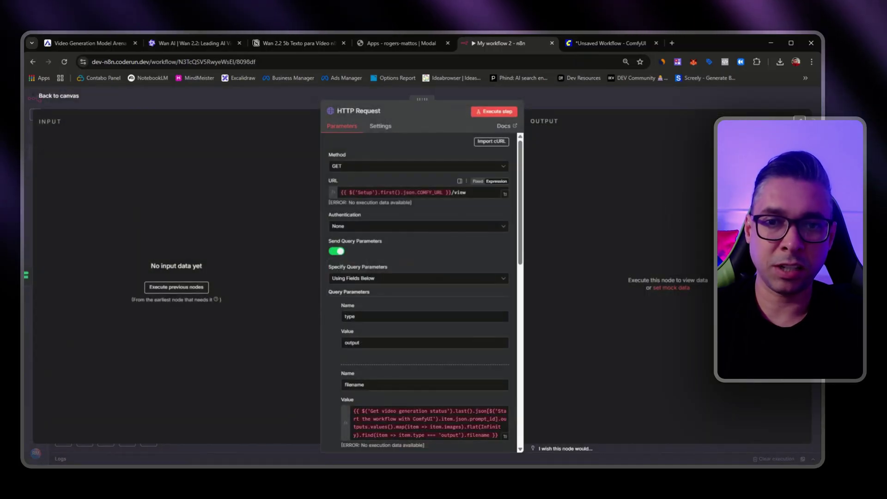
scroll(457, 203, "down", 4)
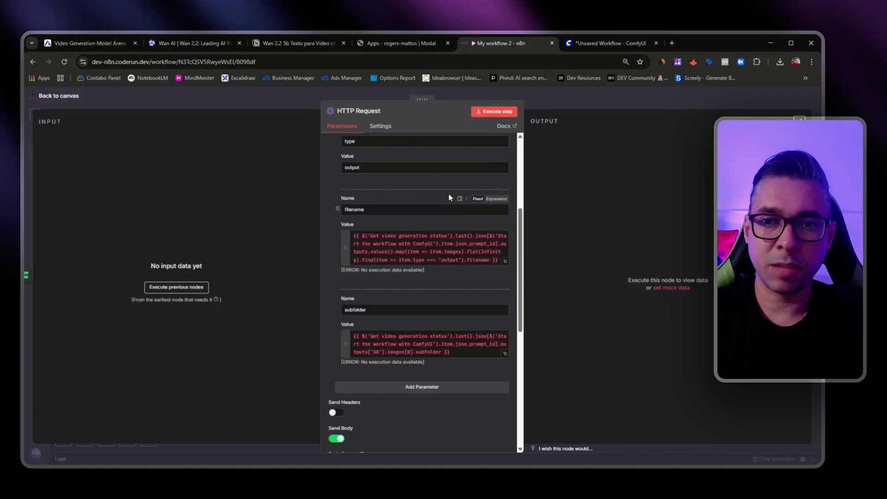
scroll(458, 204, "up", 4)
key("Escape")
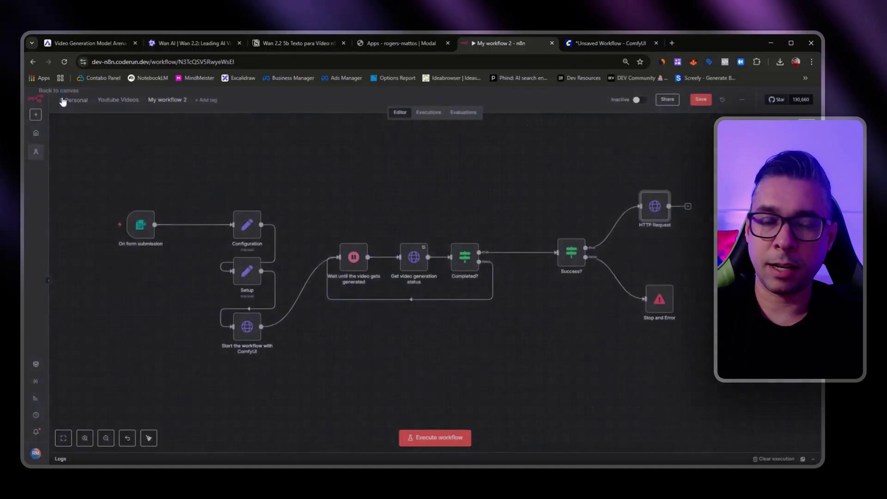
double_click(665, 309)
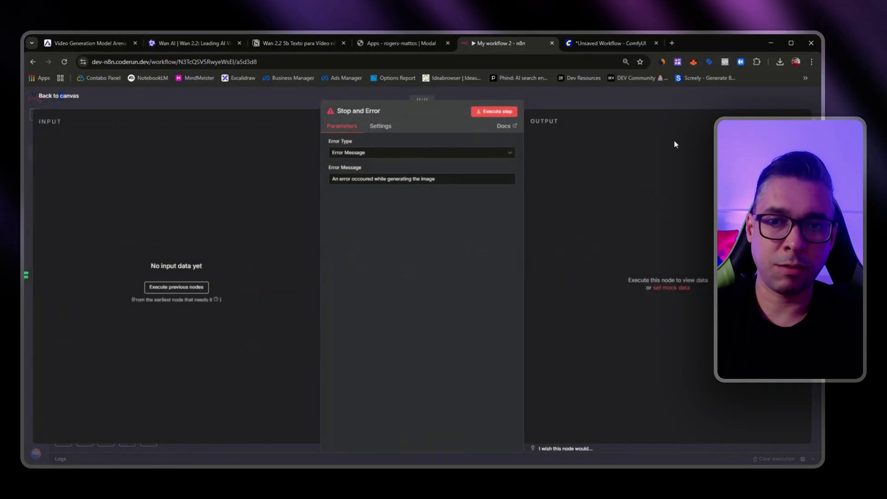
left_click(74, 97)
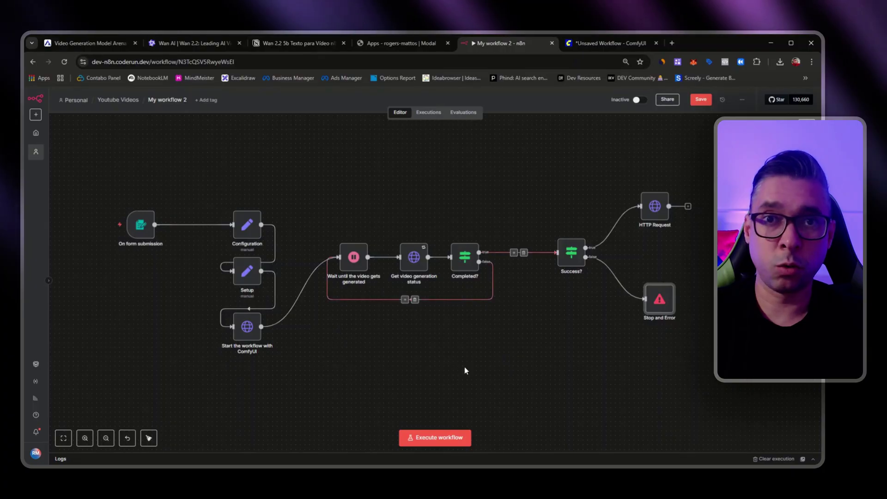
Execute the workflow and submit its form with the prepared prompt about a funny giant panda driving through Monaco, leaving the negative prompt empty.
left_click(418, 437)
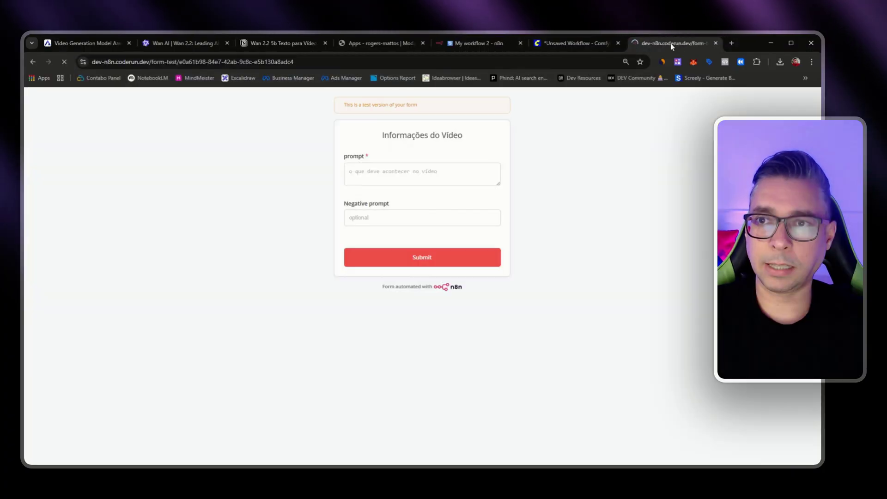
left_click(394, 165)
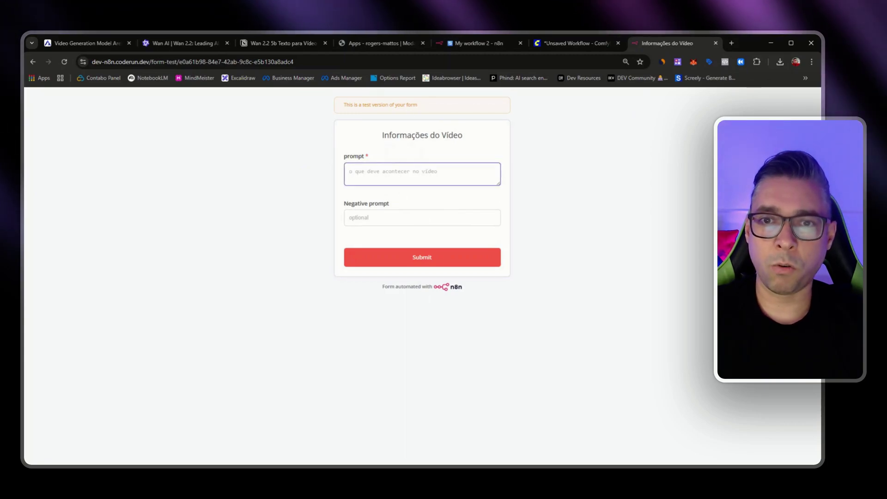
key("alt+Tab")
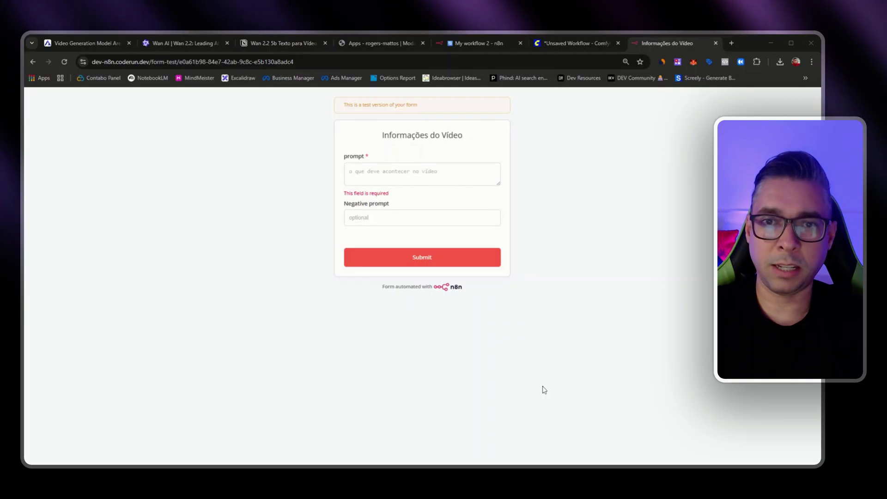
key("alt+Tab")
key("ctrl+v")
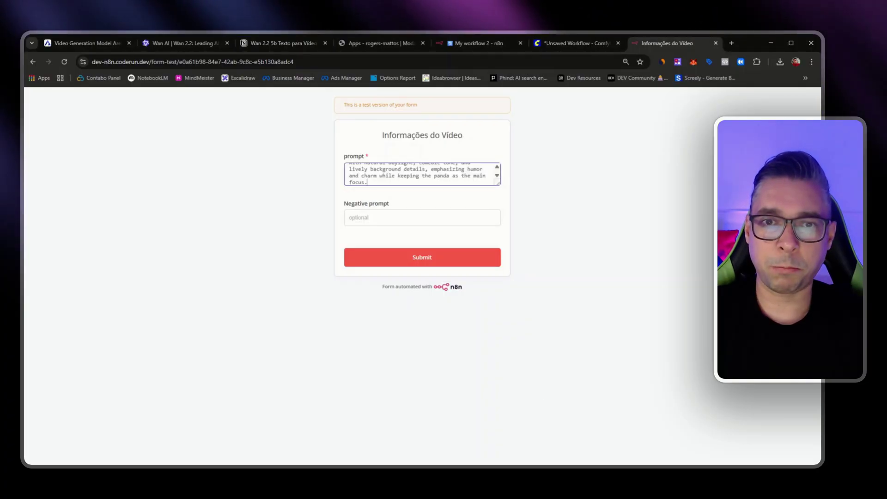
left_click_drag(499, 185, 505, 252)
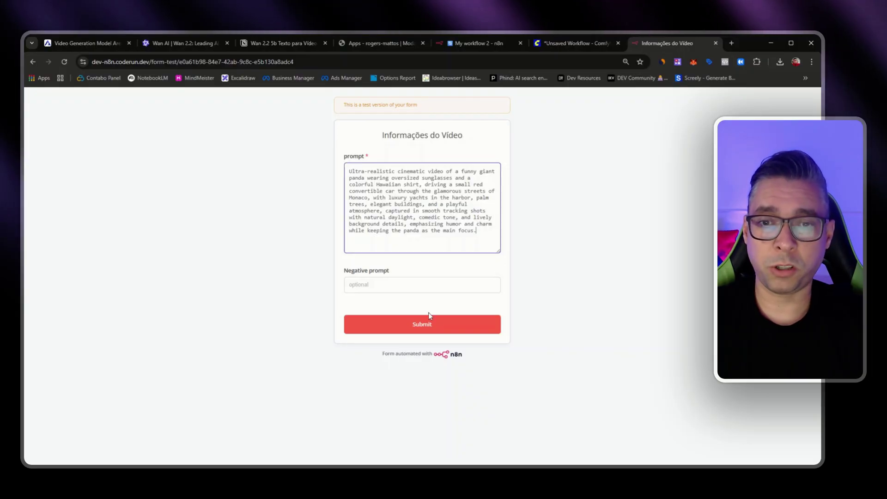
left_click(426, 280)
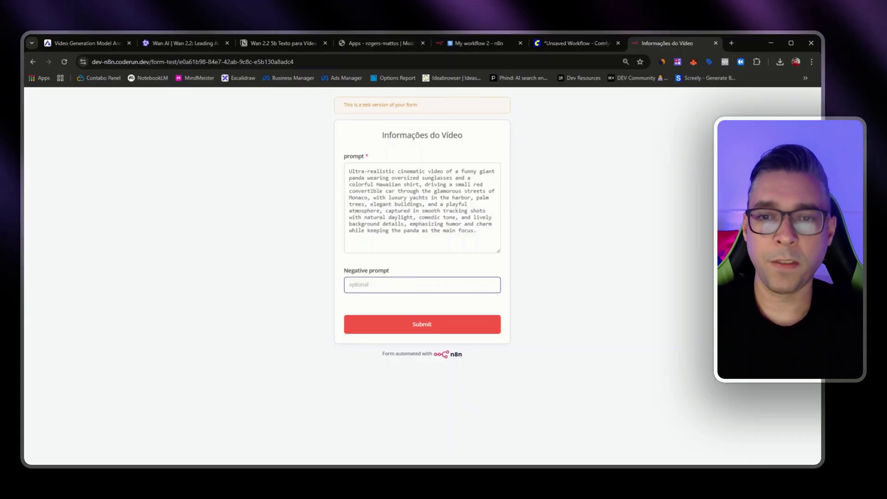
left_click(433, 329)
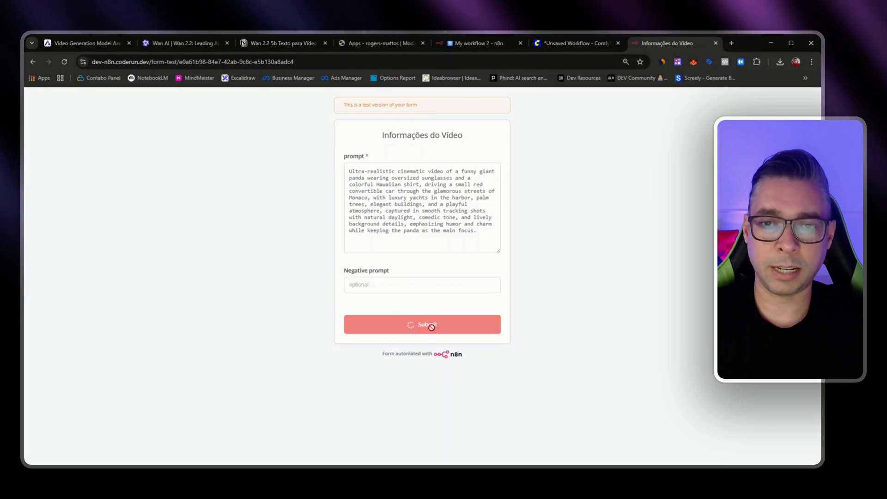
Close the submitted form, switch to Modal and open the currently running example-comfyui app from the logs.
left_click(716, 43)
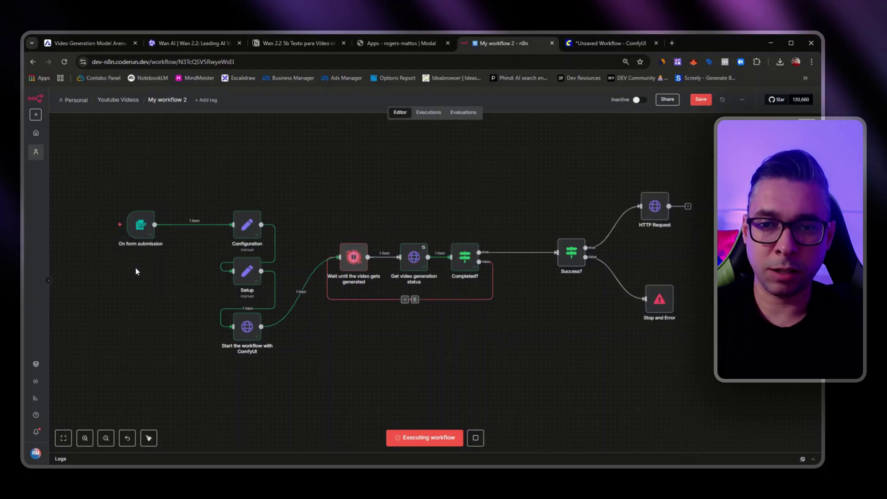
left_click(376, 46)
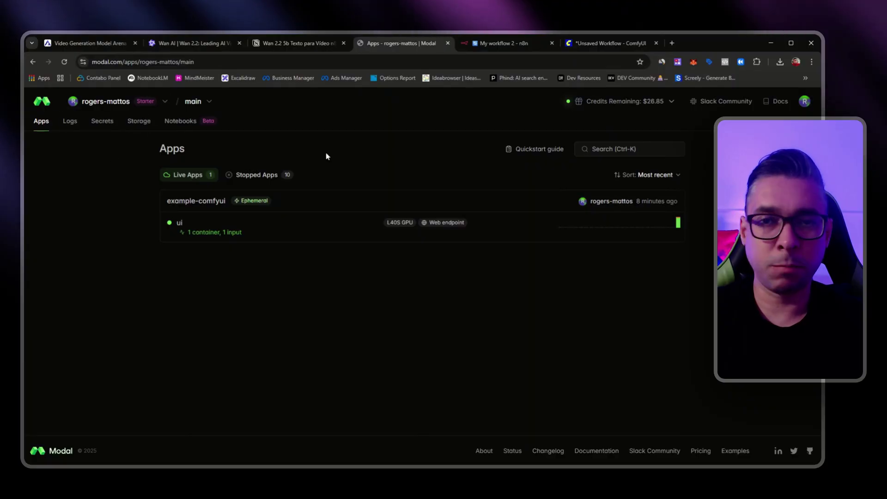
left_click(71, 123)
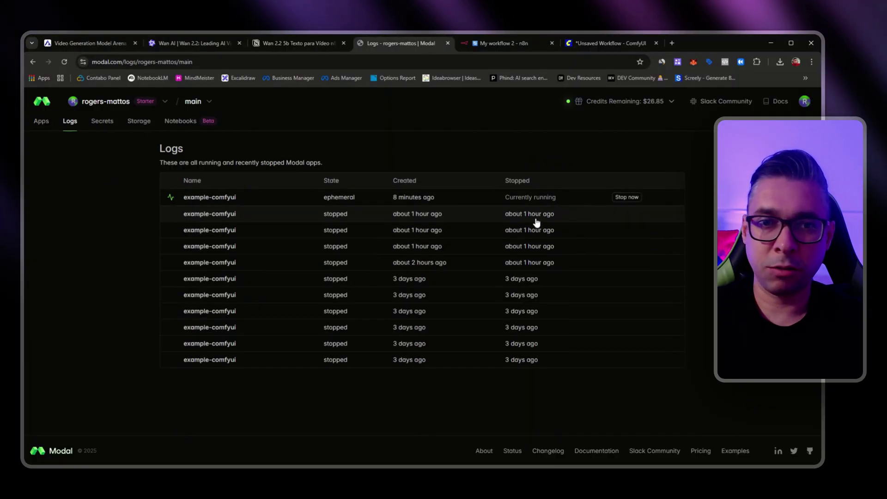
left_click(211, 198)
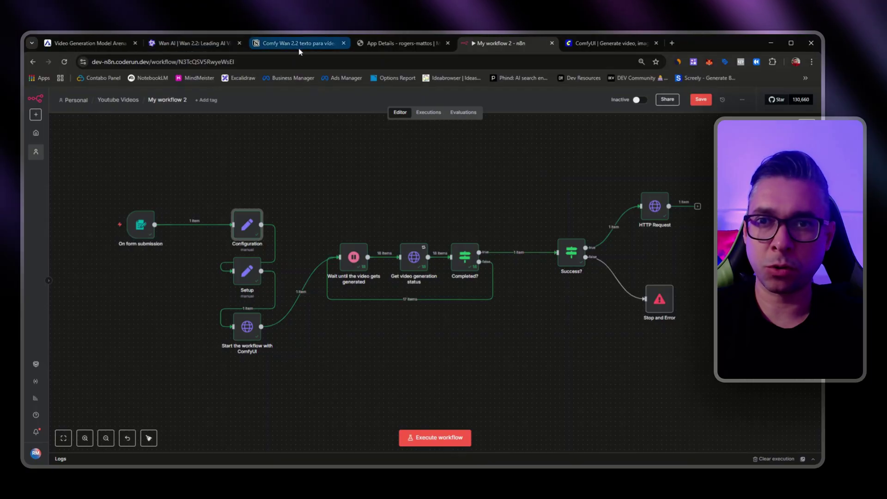
Check the example-comfyui app logs in Modal, switch back to n8n and view the HTTP Request node's generated video output.
left_click(378, 43)
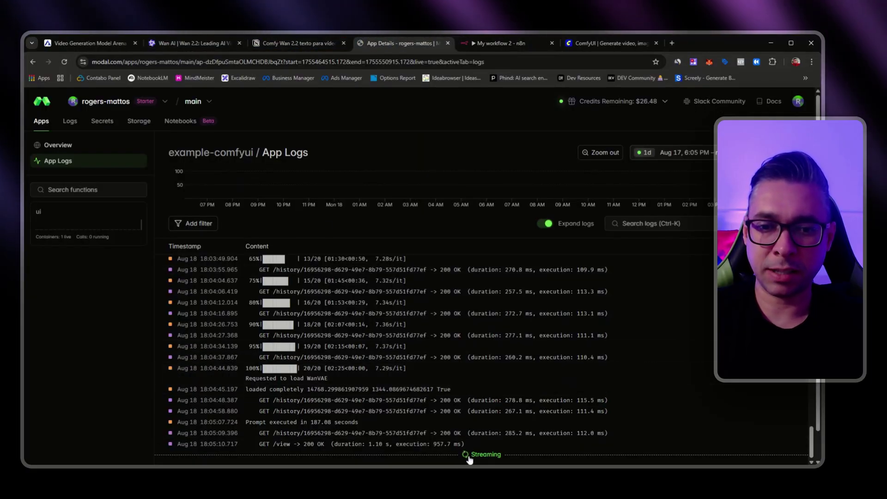
left_click(499, 43)
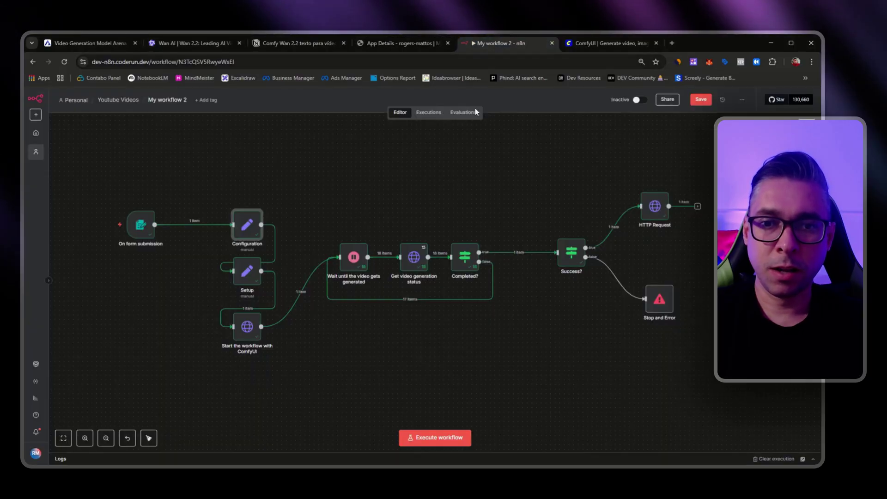
left_click(657, 216)
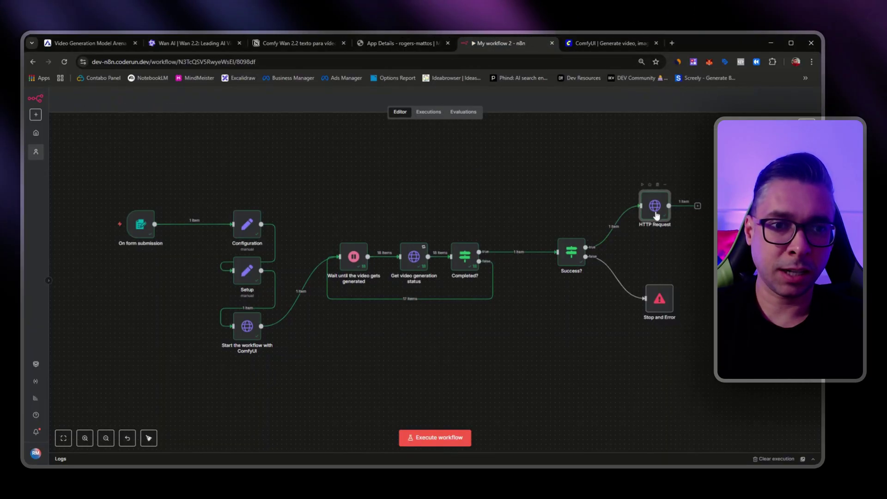
double_click(657, 215)
left_click(605, 238)
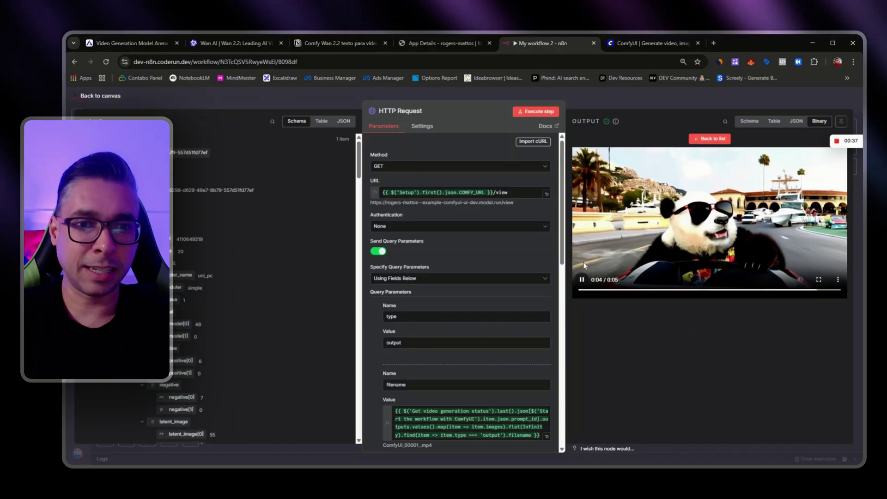
left_click(699, 139)
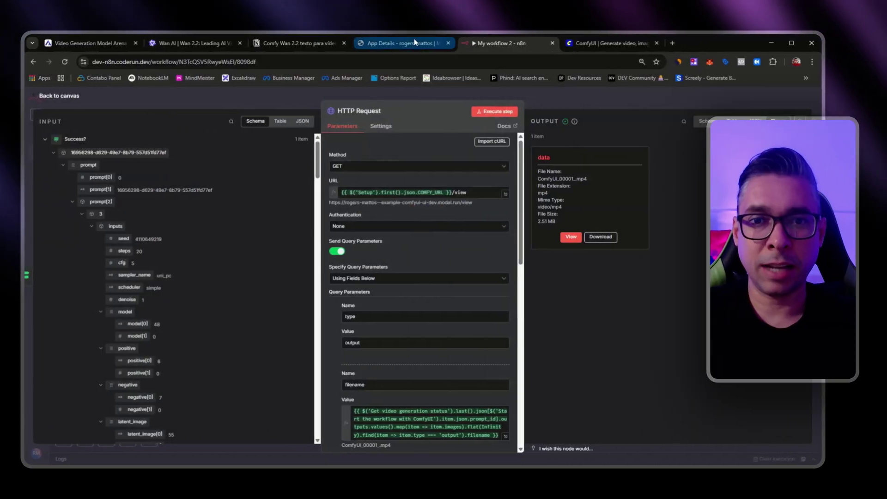
left_click(54, 100)
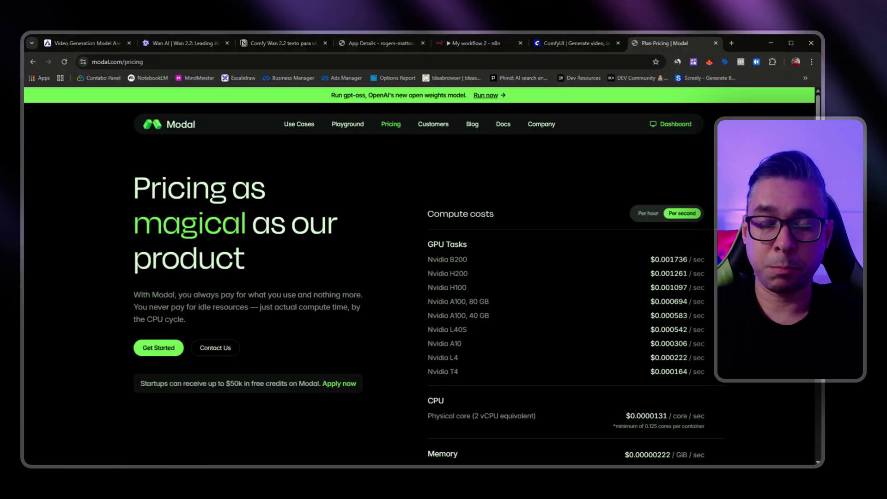
Compare the per-second GPU costs on Modal's pricing page, highlighting the Nvidia L40S row, and switch to the ComfyUI website.
triple_click(430, 262)
left_click(474, 333)
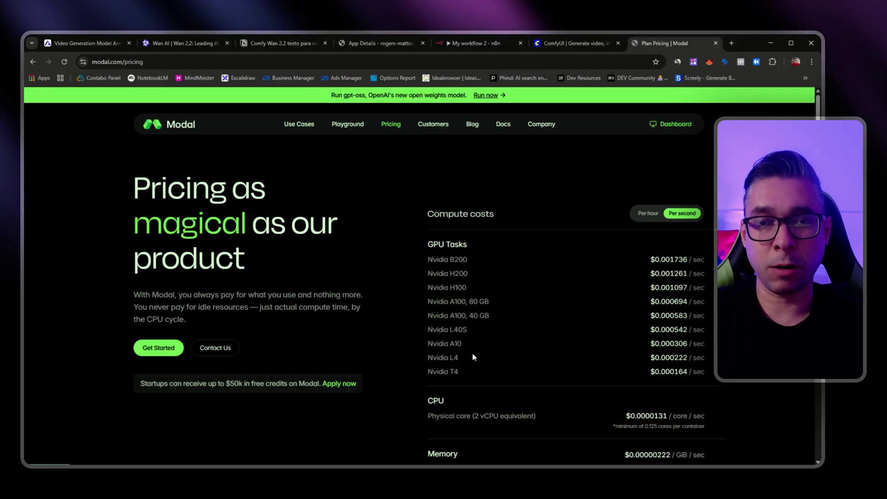
left_click_drag(432, 302, 701, 287)
scroll(490, 321, "down", 1)
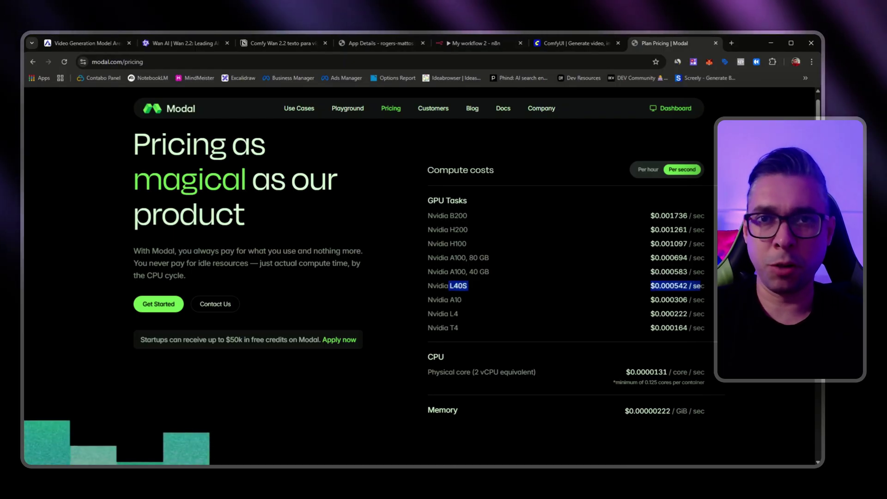
left_click(469, 290)
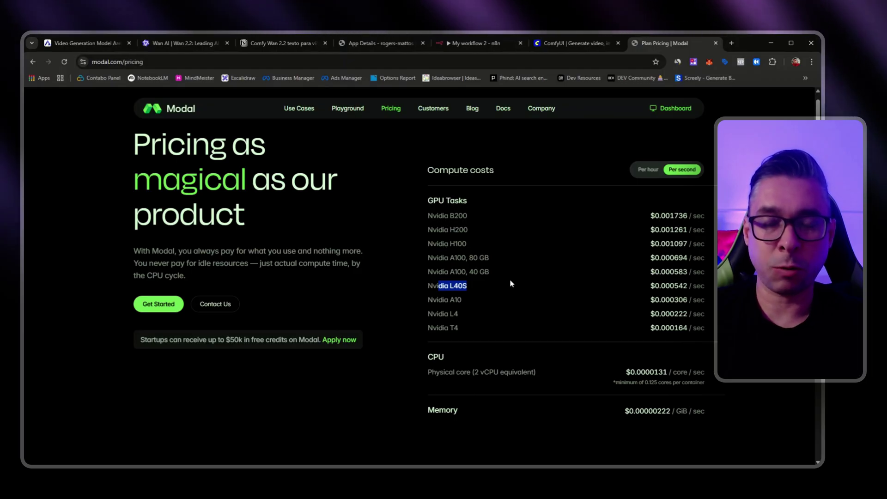
left_click(653, 262)
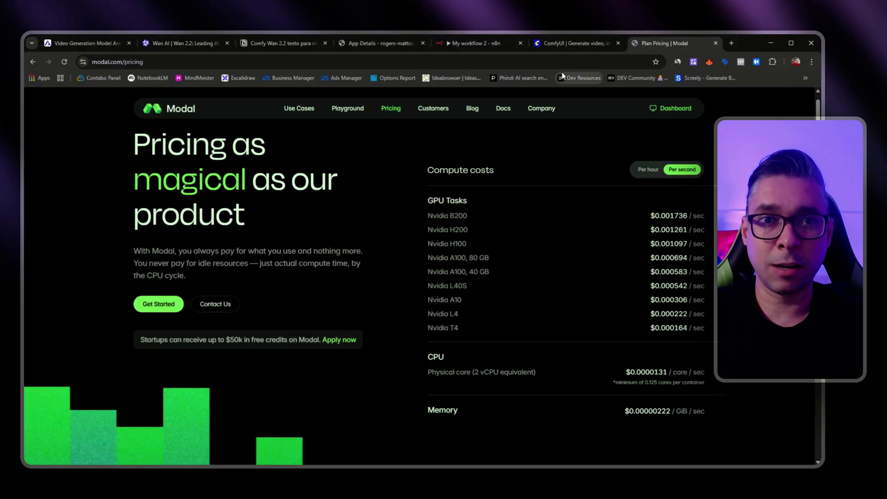
left_click(573, 43)
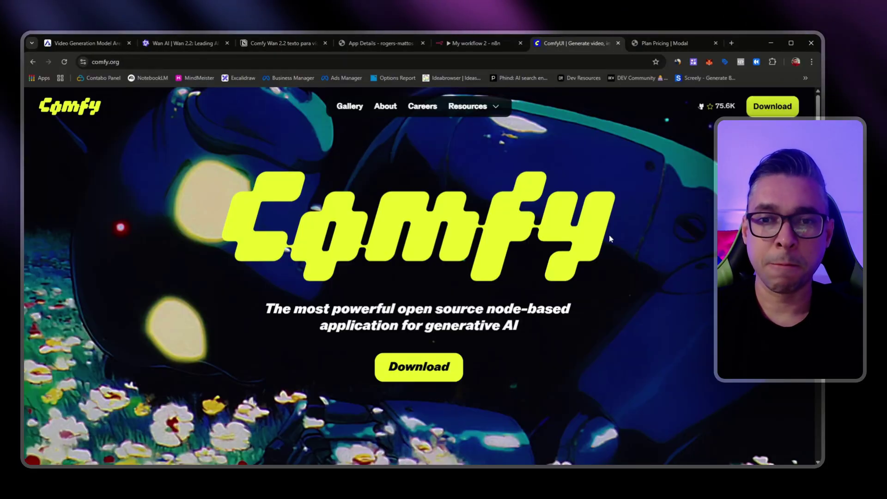